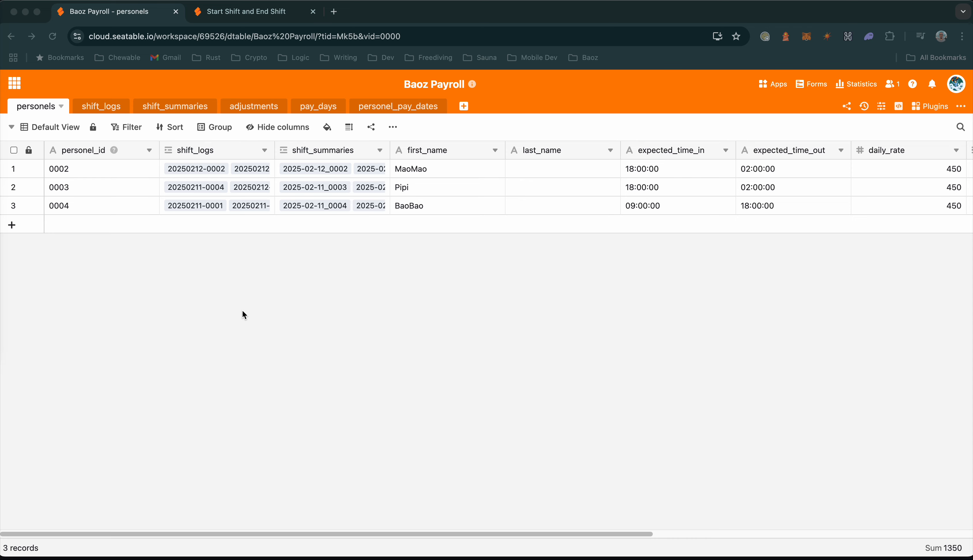
# Step: Fill in the Start Shift and End Shift form for the first listed employee, with START_SHIFT as the type
pyautogui.click(238, 18)
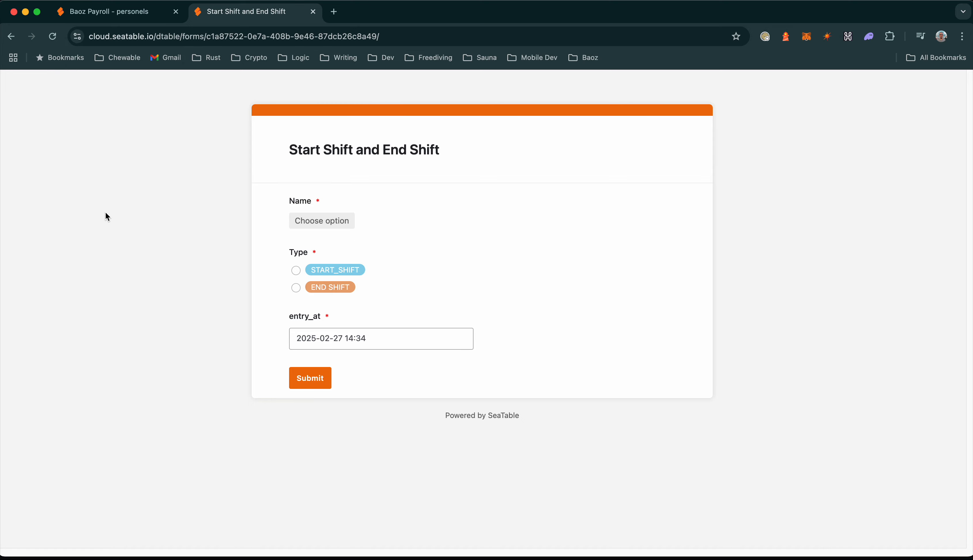
pyautogui.click(312, 222)
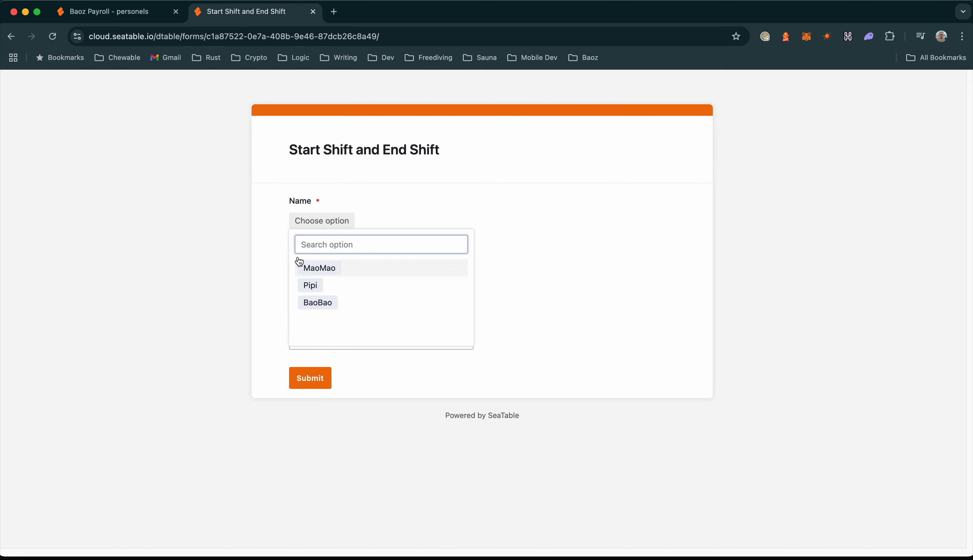
pyautogui.click(311, 271)
pyautogui.click(226, 349)
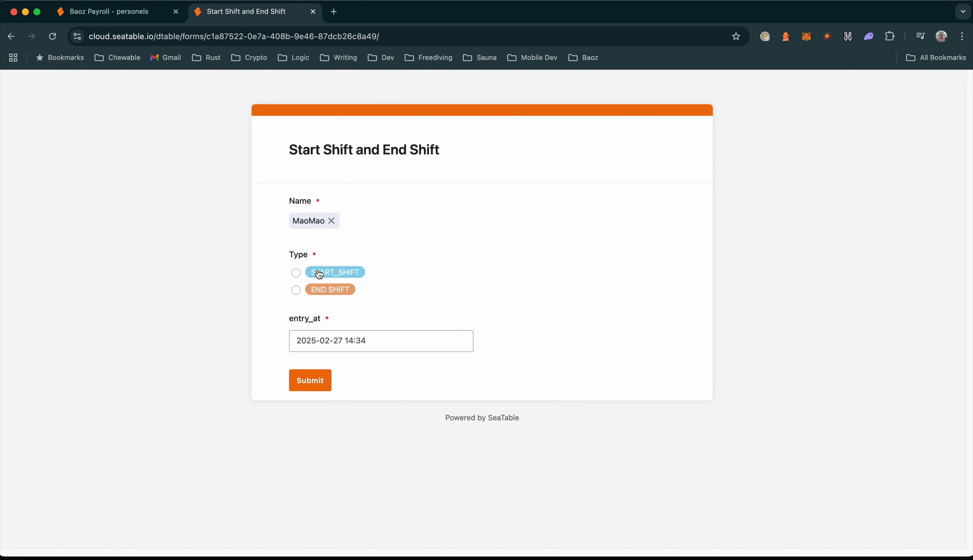
pyautogui.click(296, 273)
pyautogui.click(327, 380)
# Step: Examine the entries in the shift_logs table of the Baoz Payroll base, including their types, personnel and entry times
pyautogui.click(128, 15)
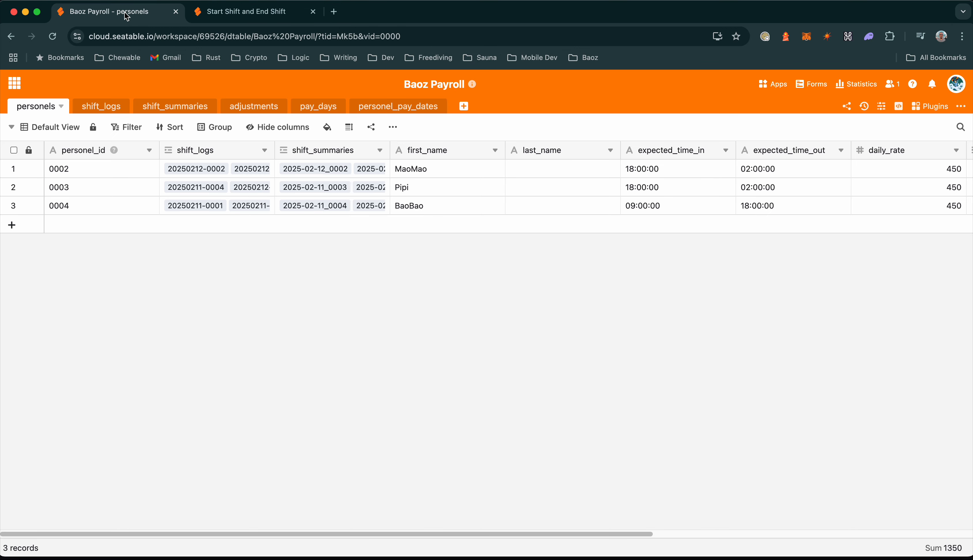
pyautogui.click(239, 14)
pyautogui.click(118, 19)
pyautogui.click(99, 106)
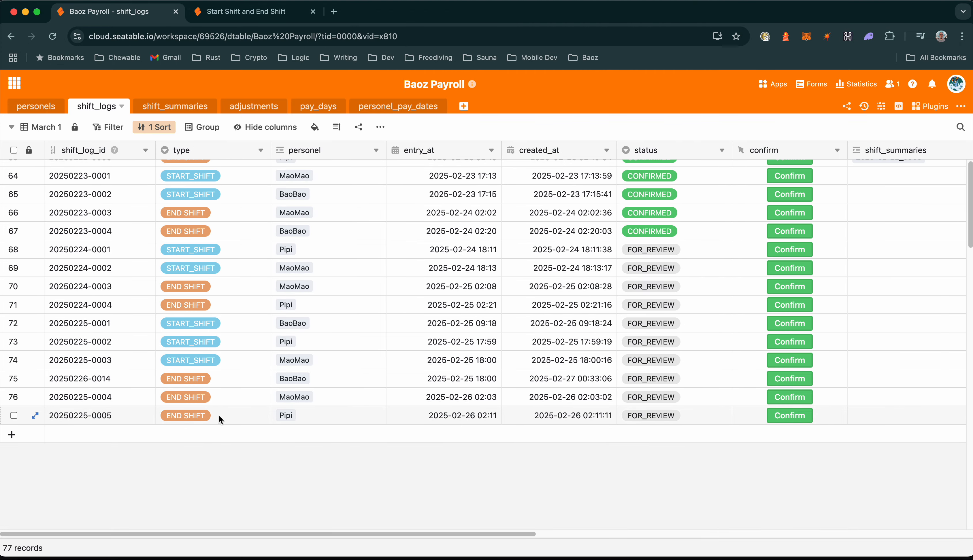
pyautogui.scroll(20, 380, 386)
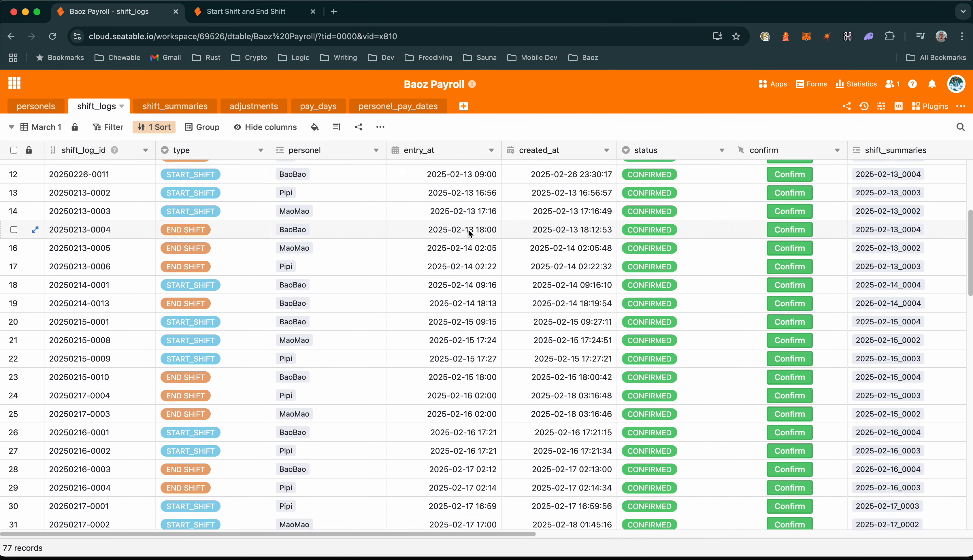
pyautogui.scroll(-20, 468, 230)
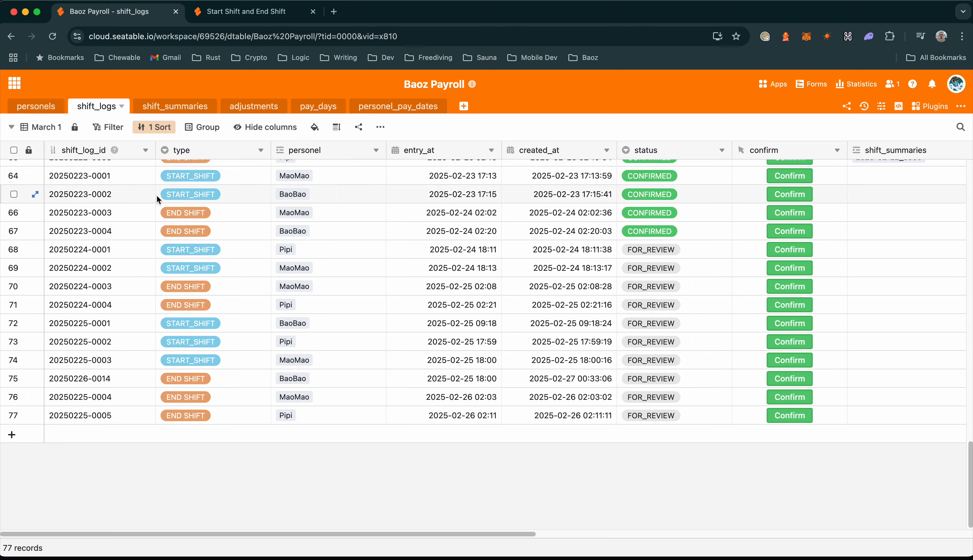
pyautogui.scroll(20, 180, 222)
pyautogui.scroll(-20, 192, 242)
# Step: Review the personels table's columns, from expected times and daily rate through to deductions and break adjustment
pyautogui.click(36, 106)
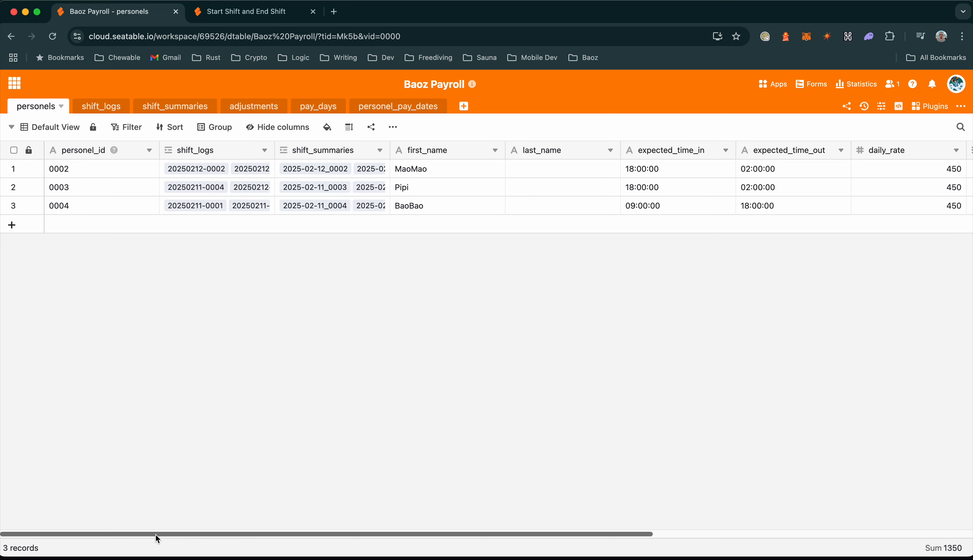
pyautogui.moveTo(155, 534); pyautogui.dragTo(505, 508)
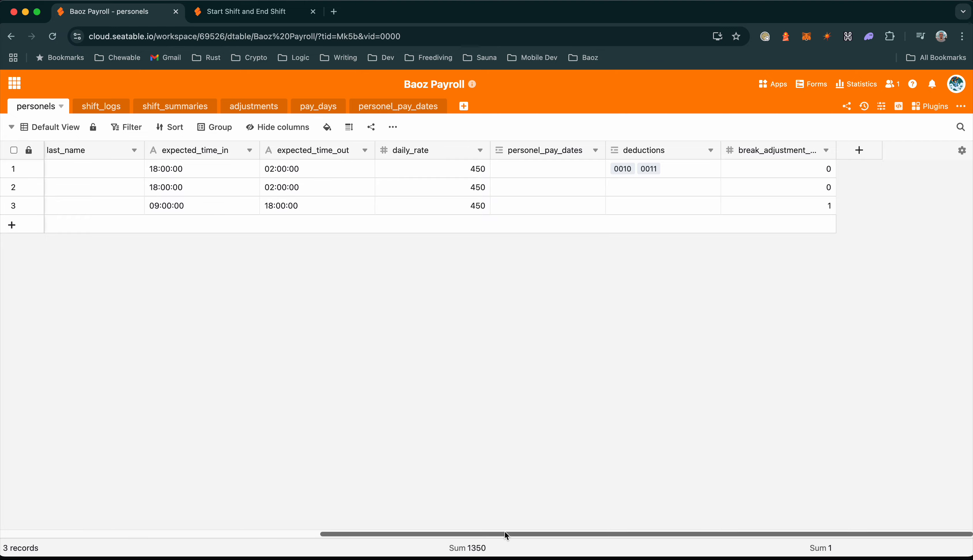
pyautogui.moveTo(507, 531); pyautogui.dragTo(23, 540)
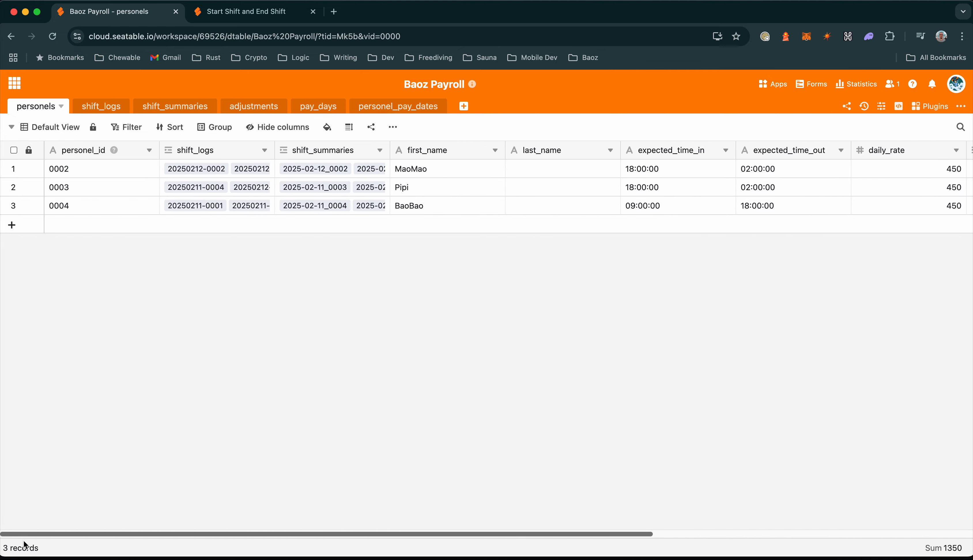
pyautogui.click(84, 109)
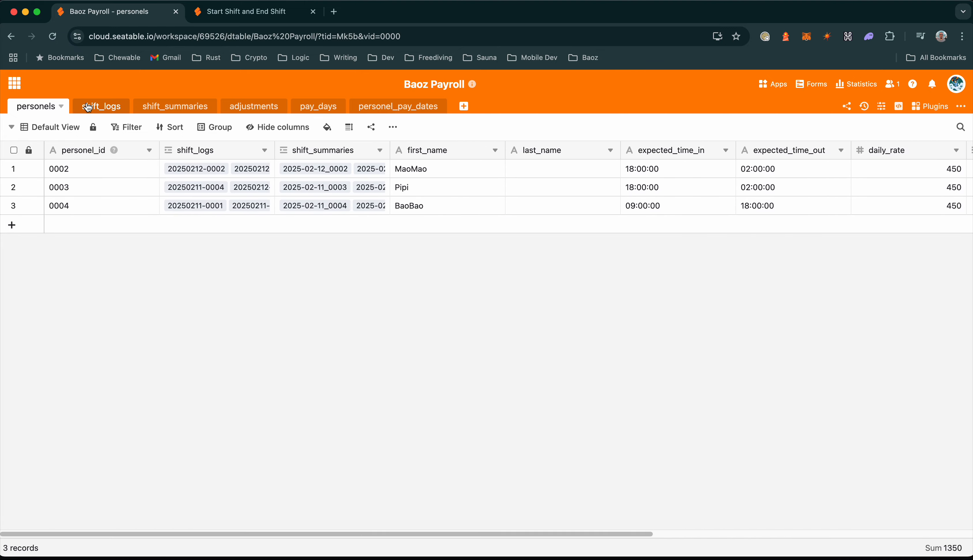
pyautogui.click(32, 108)
pyautogui.moveTo(397, 534); pyautogui.dragTo(773, 507)
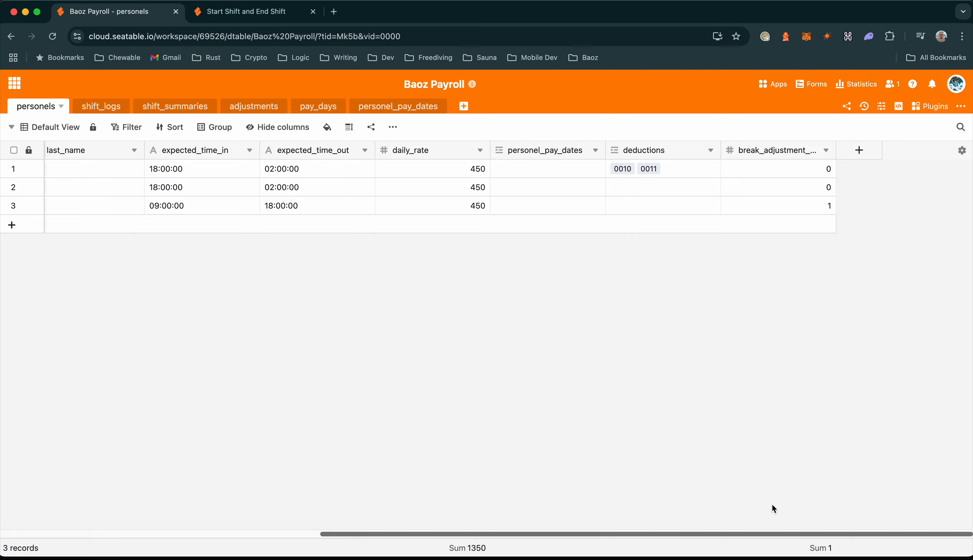
pyautogui.moveTo(772, 503); pyautogui.dragTo(309, 459)
# Step: Examine the shift_logs records from first to last, comparing their review statuses, confirm actions and linked shift summaries
pyautogui.click(84, 107)
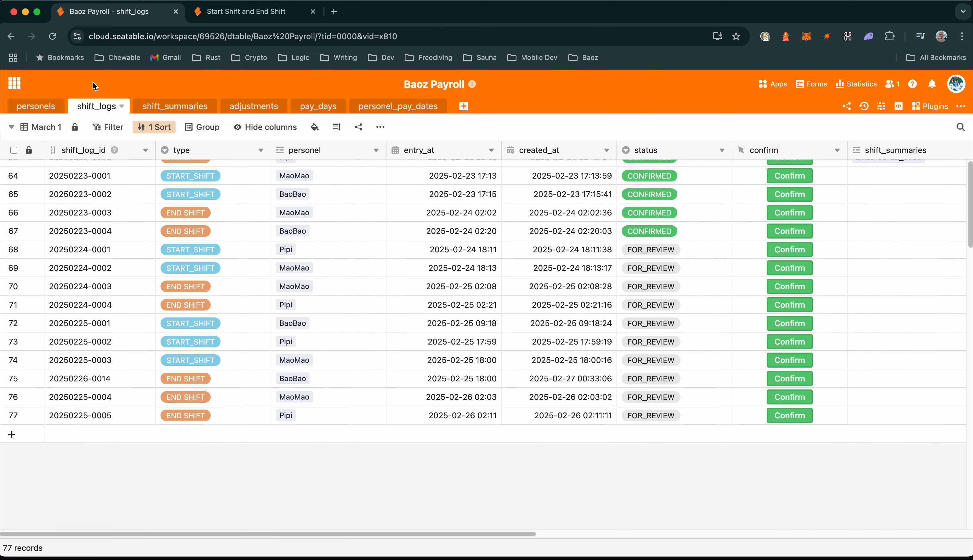
pyautogui.scroll(20, 174, 349)
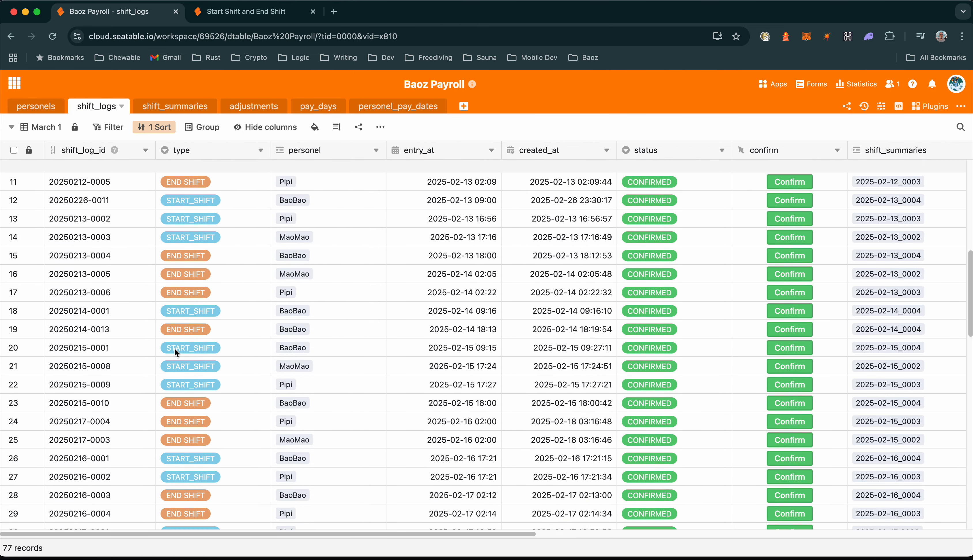
pyautogui.scroll(-20, 646, 224)
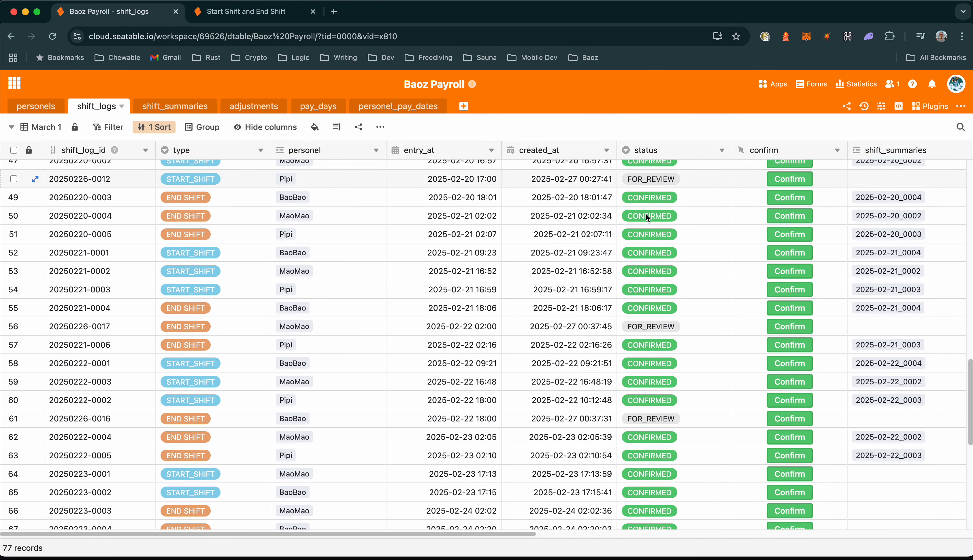
pyautogui.scroll(10, 646, 217)
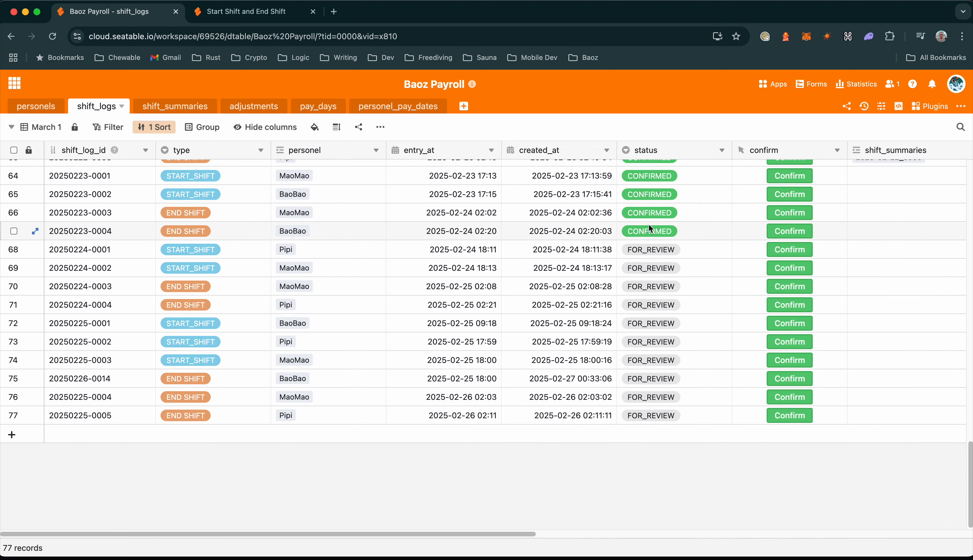
pyautogui.scroll(10, 640, 237)
pyautogui.scroll(2, 646, 236)
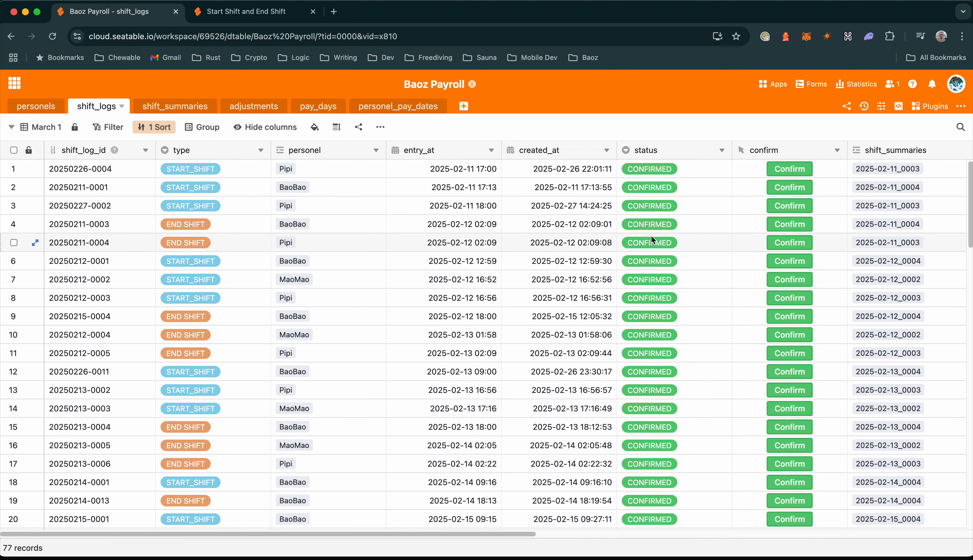
pyautogui.scroll(-12, 651, 237)
pyautogui.scroll(-8, 652, 241)
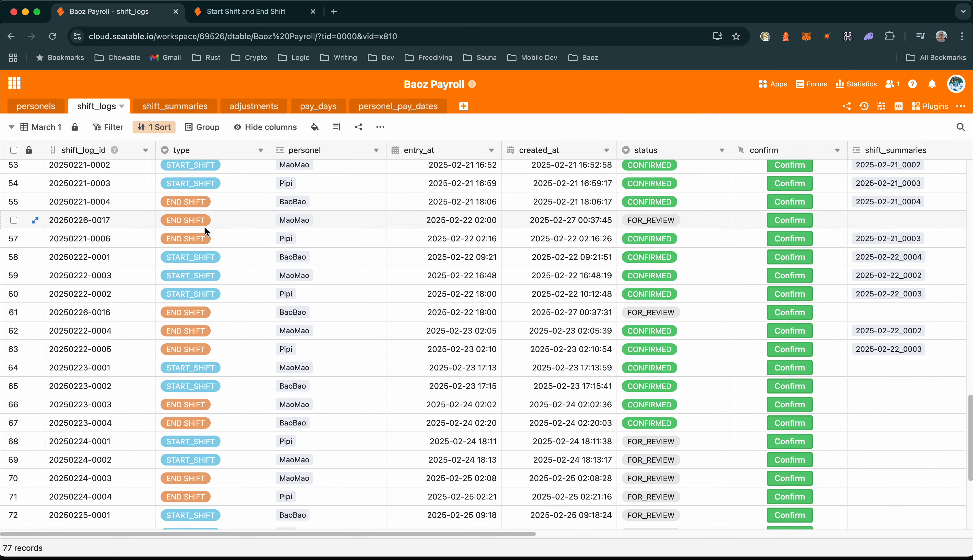
pyautogui.scroll(-3, 524, 224)
pyautogui.scroll(5, 523, 224)
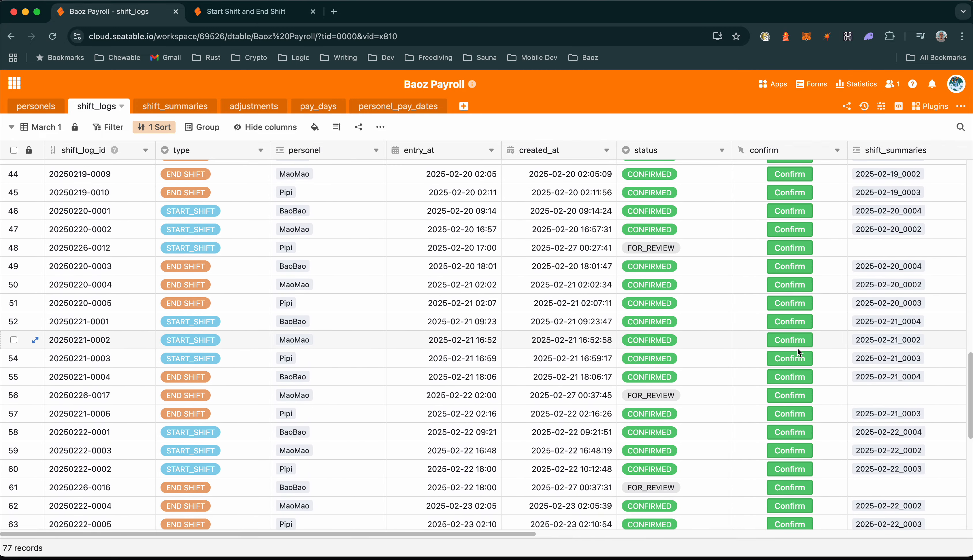
pyautogui.scroll(-1, 734, 297)
pyautogui.scroll(4, 673, 246)
pyautogui.scroll(12, 673, 246)
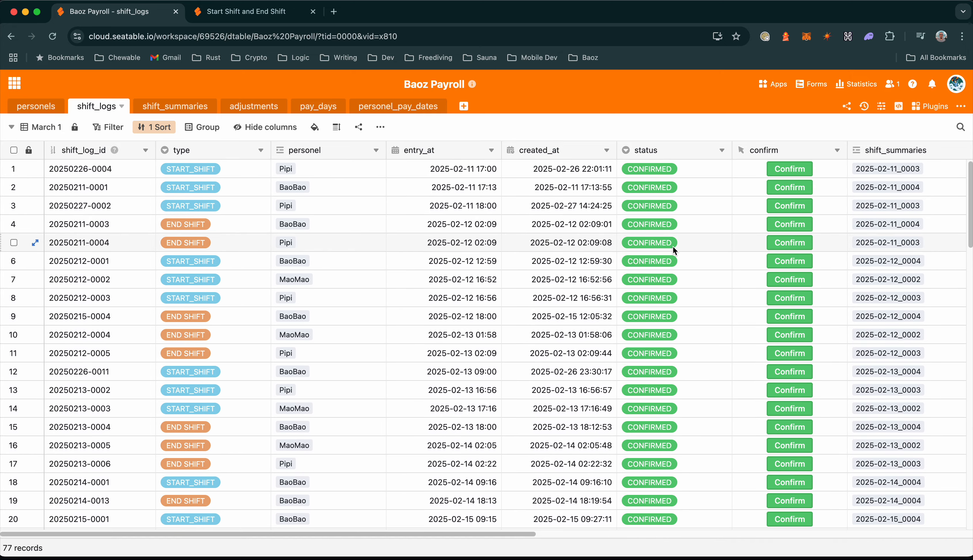
pyautogui.scroll(-12, 672, 247)
pyautogui.scroll(-6, 648, 236)
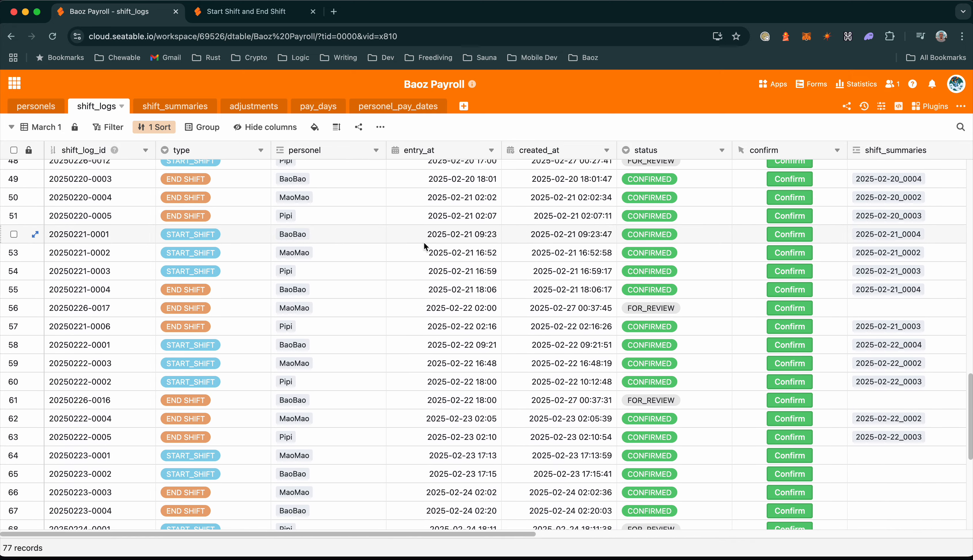
pyautogui.scroll(-2, 734, 220)
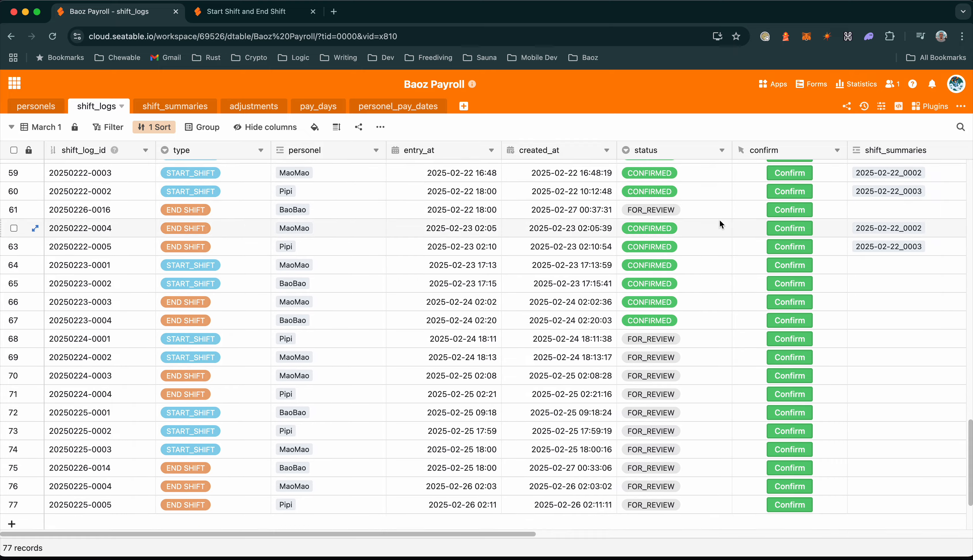
pyautogui.scroll(4, 647, 219)
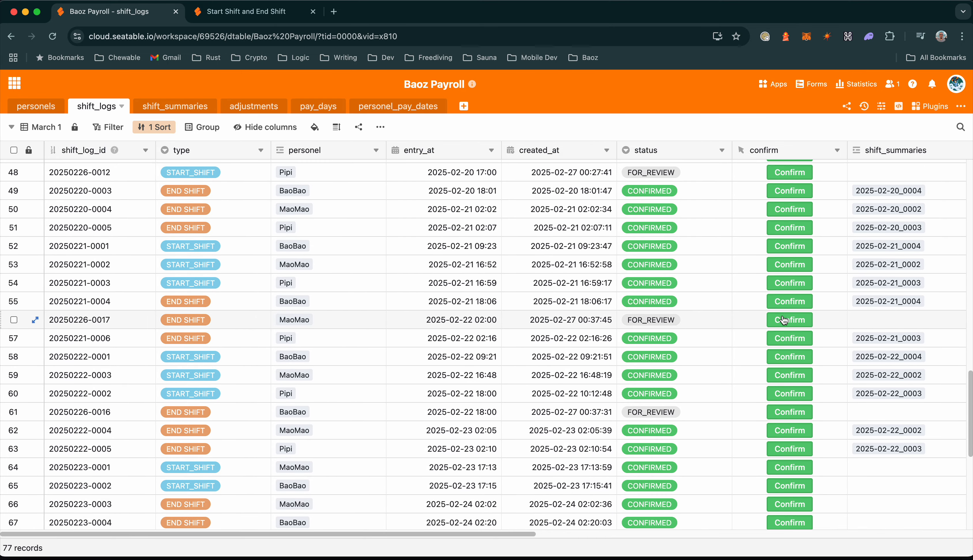
pyautogui.scroll(-3, 831, 365)
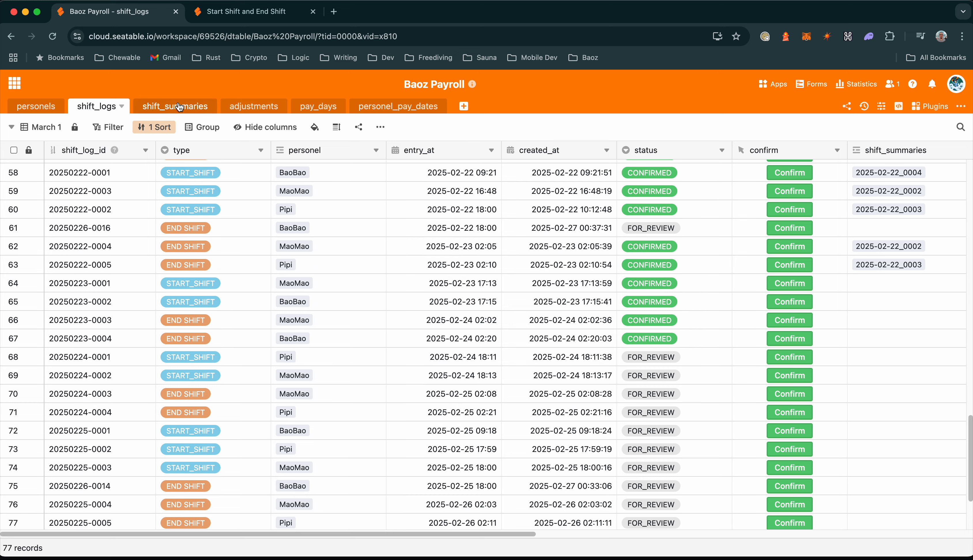
# Step: Review the expected and actual times in the shift_summaries table and compare them with the most recent shift logs
pyautogui.click(192, 106)
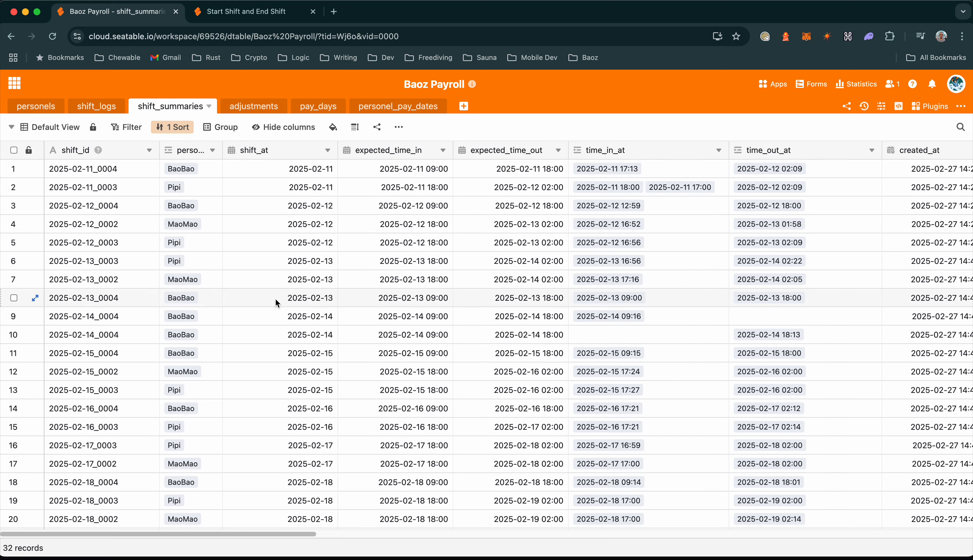
pyautogui.scroll(-6, 275, 298)
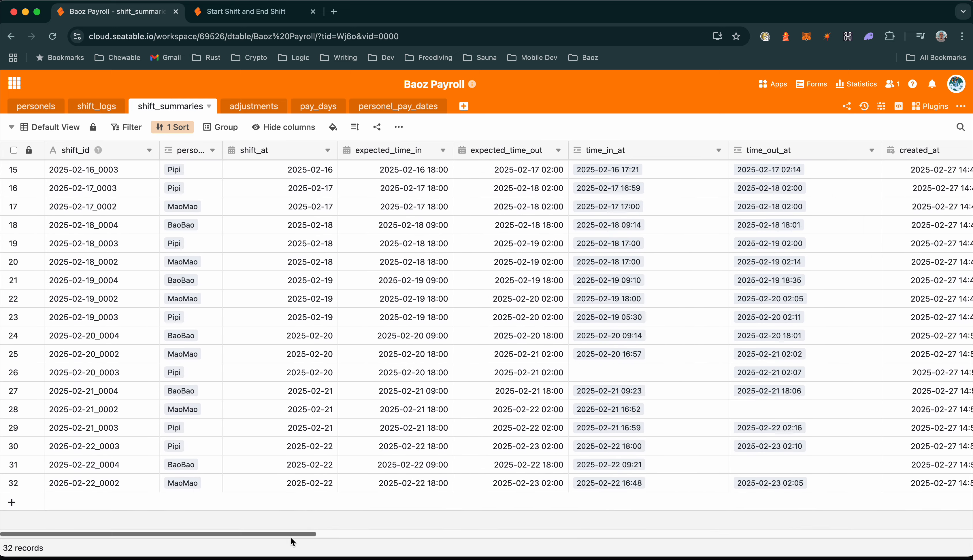
pyautogui.moveTo(290, 535); pyautogui.dragTo(261, 500)
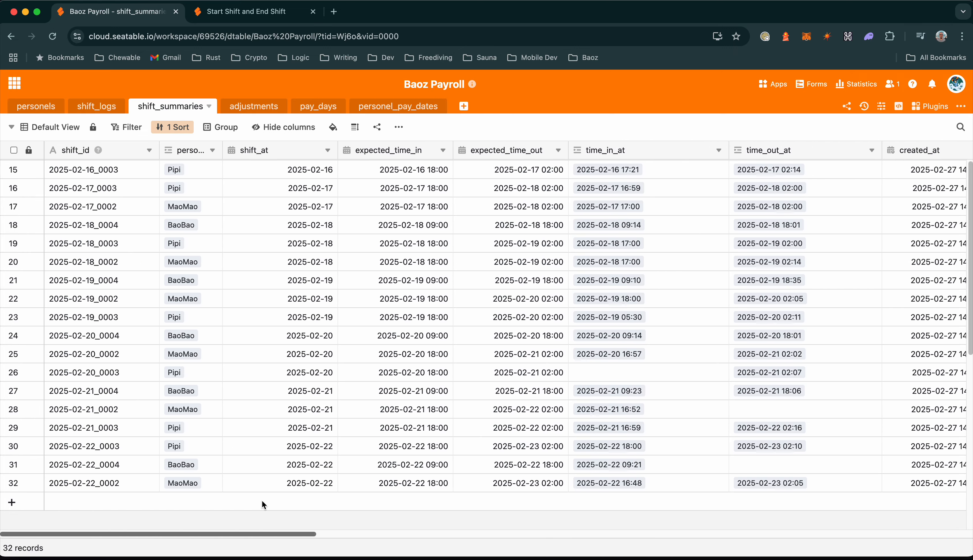
pyautogui.click(96, 108)
pyautogui.scroll(-3, 702, 371)
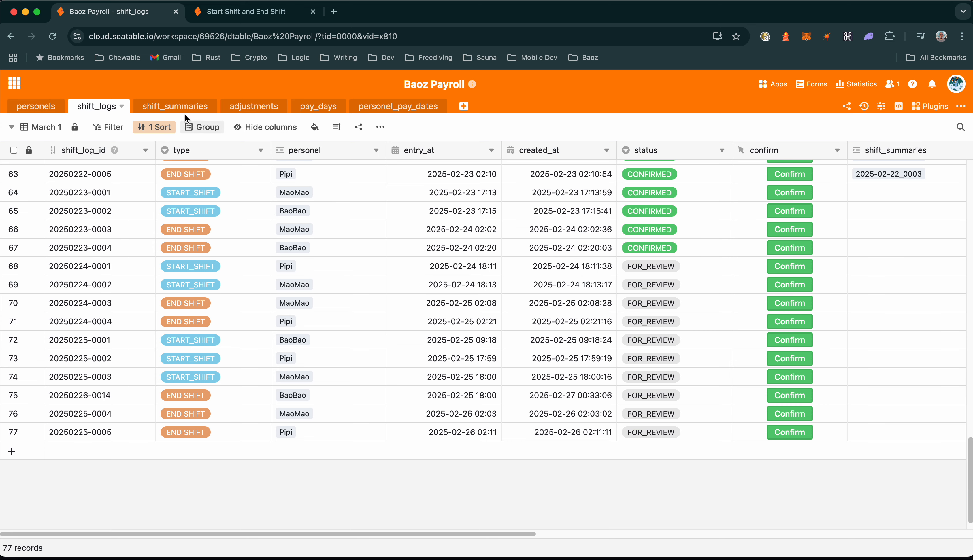
# Step: Sort the shift_summaries table by shift_at in ascending order
pyautogui.click(172, 106)
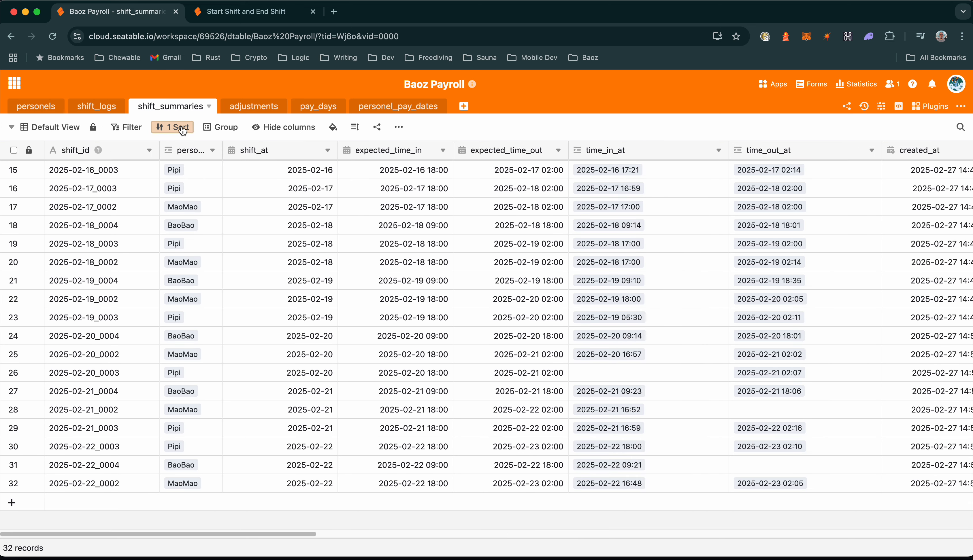
pyautogui.click(328, 151)
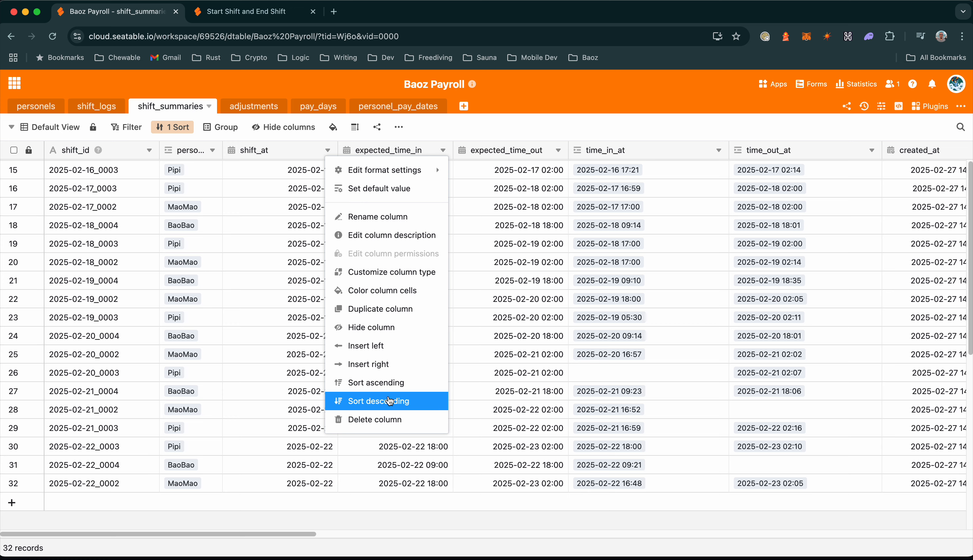
pyautogui.click(396, 389)
pyautogui.click(344, 522)
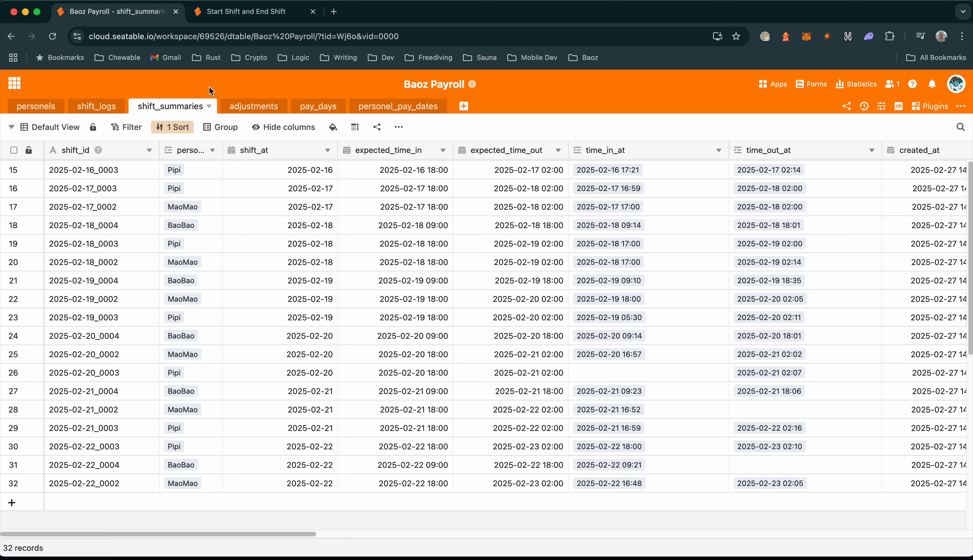
pyautogui.click(97, 106)
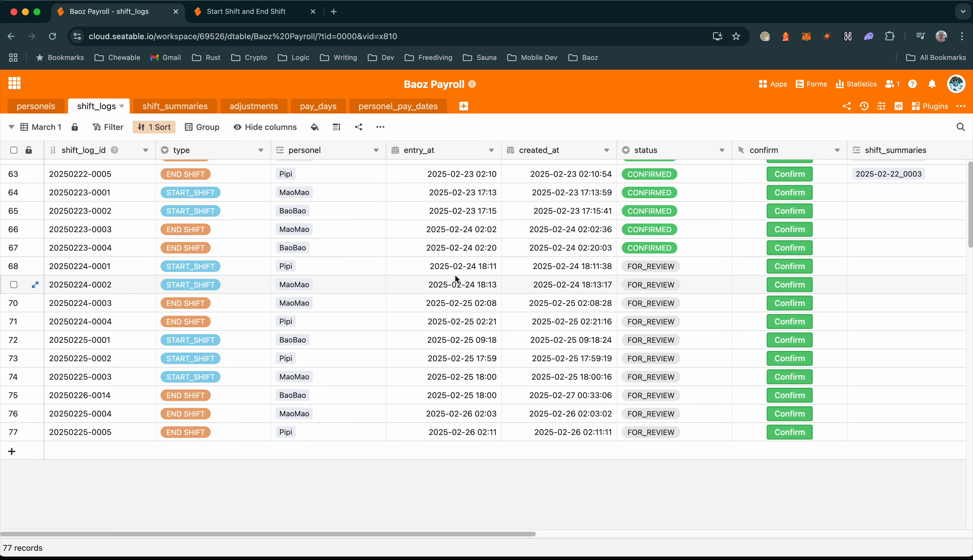
pyautogui.click(796, 272)
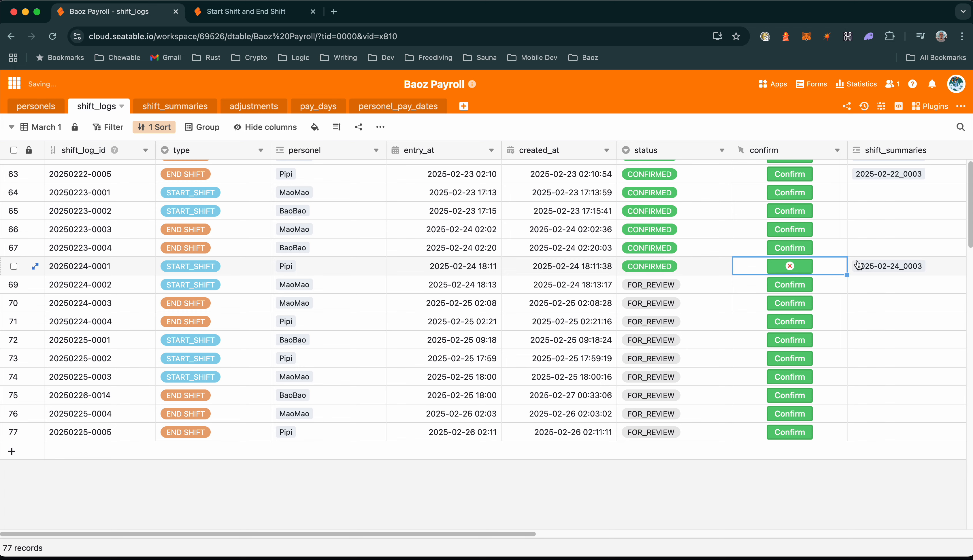
pyautogui.click(162, 102)
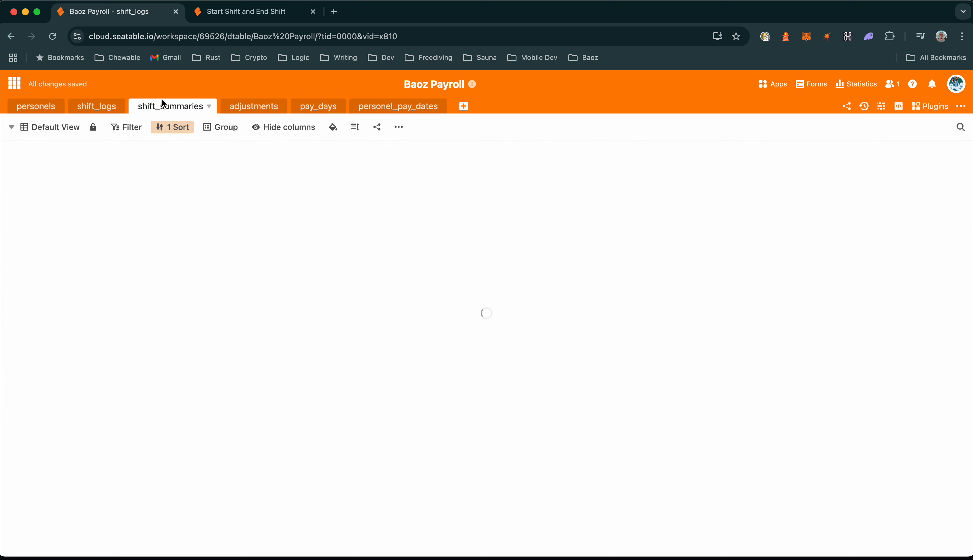
pyautogui.scroll(-2, 342, 455)
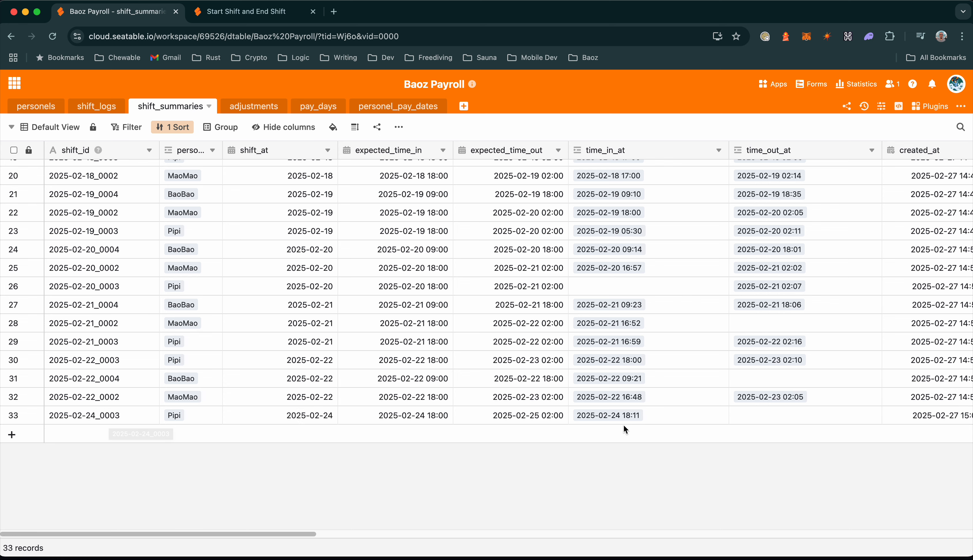
# Step: Examine the pay and work-hour columns of the last entry, 2025-02-24_0003, in the shift_summaries table
pyautogui.moveTo(281, 535); pyautogui.dragTo(409, 524)
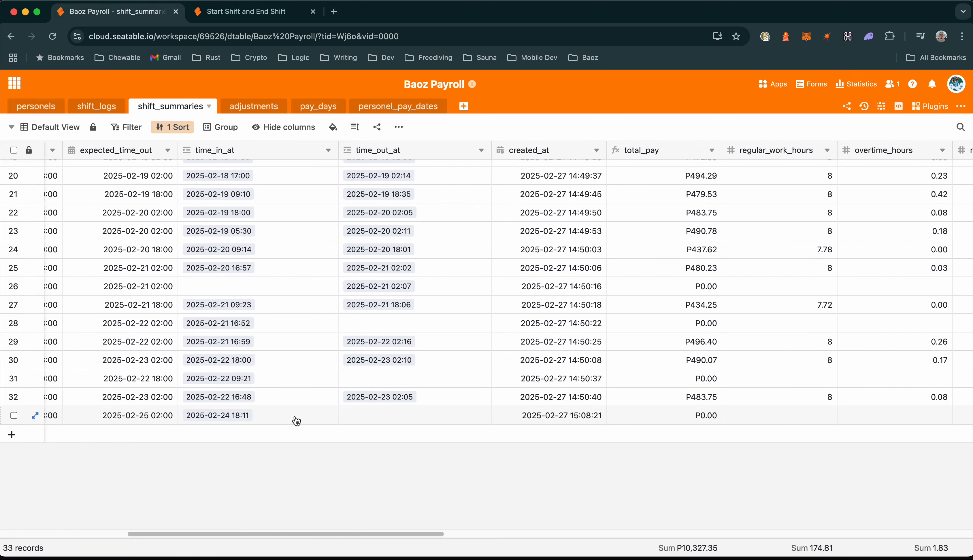
pyautogui.moveTo(424, 525); pyautogui.dragTo(487, 449)
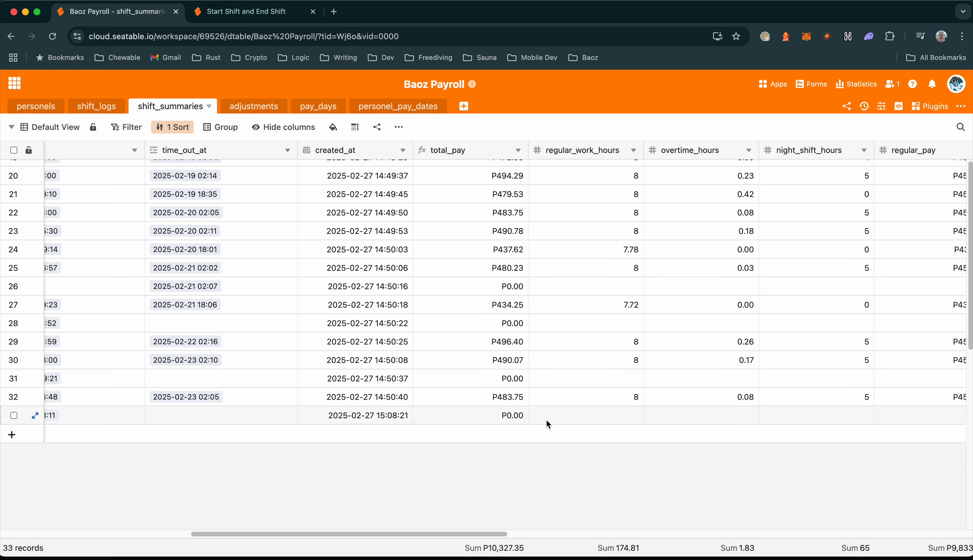
pyautogui.moveTo(446, 532); pyautogui.dragTo(255, 534)
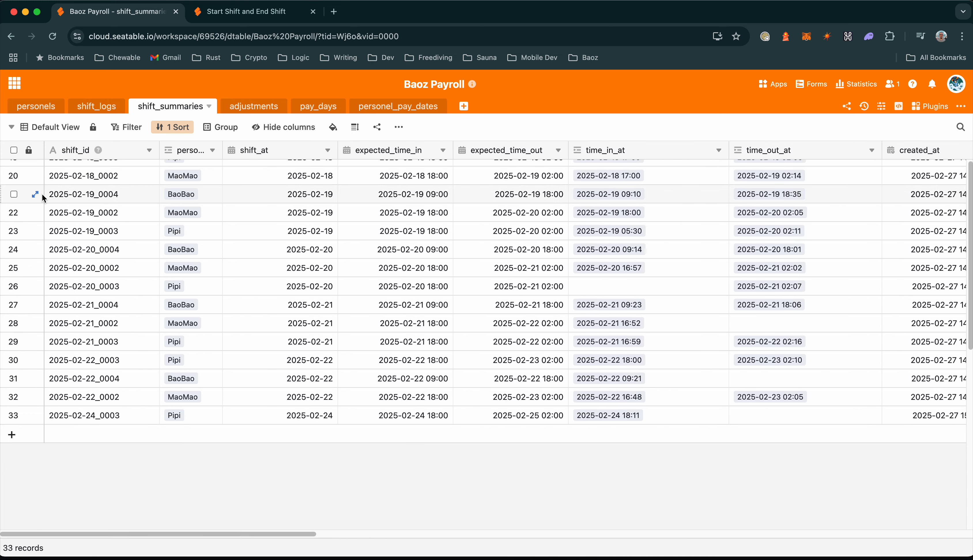
pyautogui.click(91, 111)
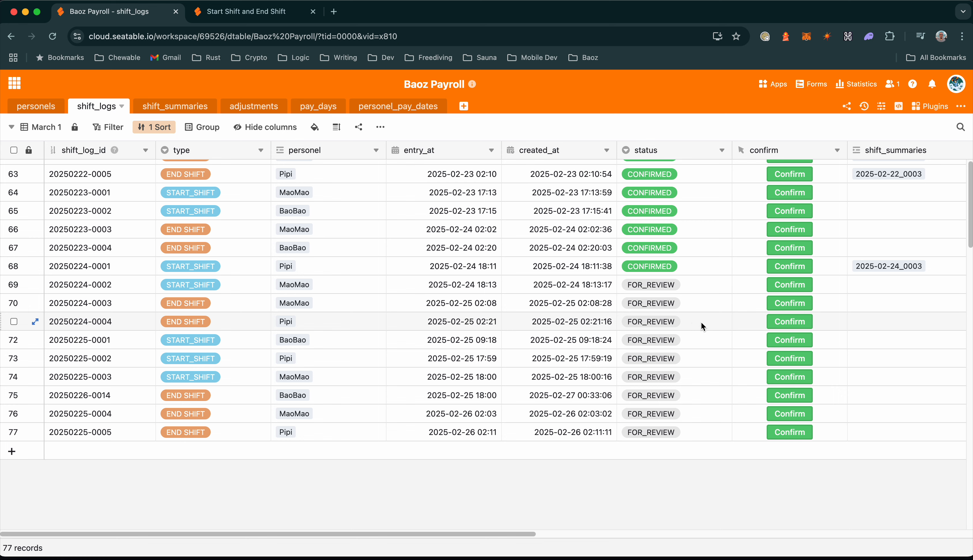
pyautogui.click(787, 326)
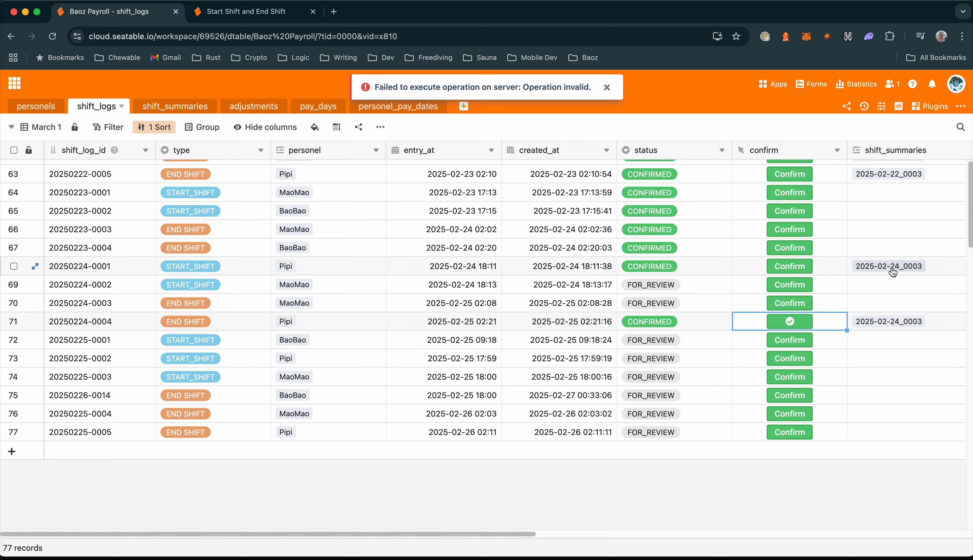
pyautogui.click(178, 110)
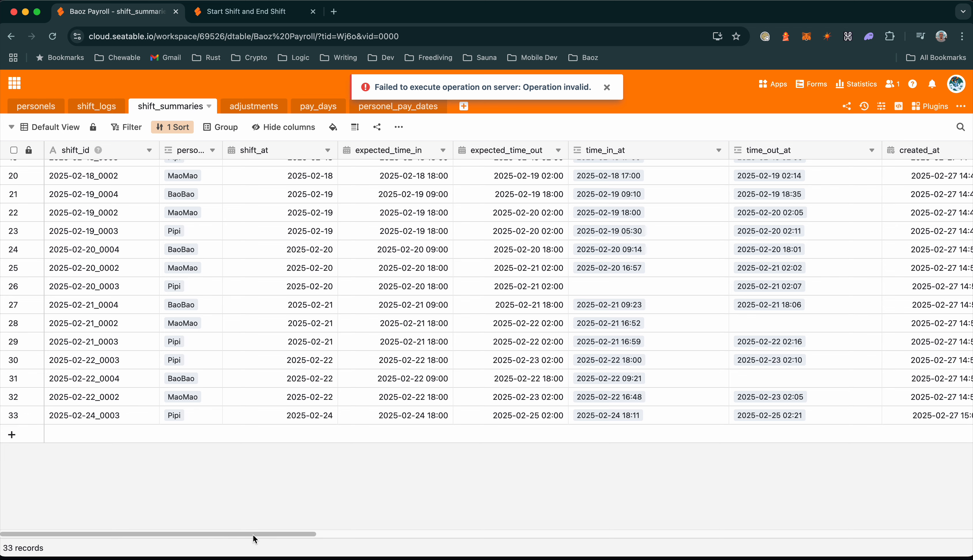
pyautogui.moveTo(252, 534); pyautogui.dragTo(380, 433)
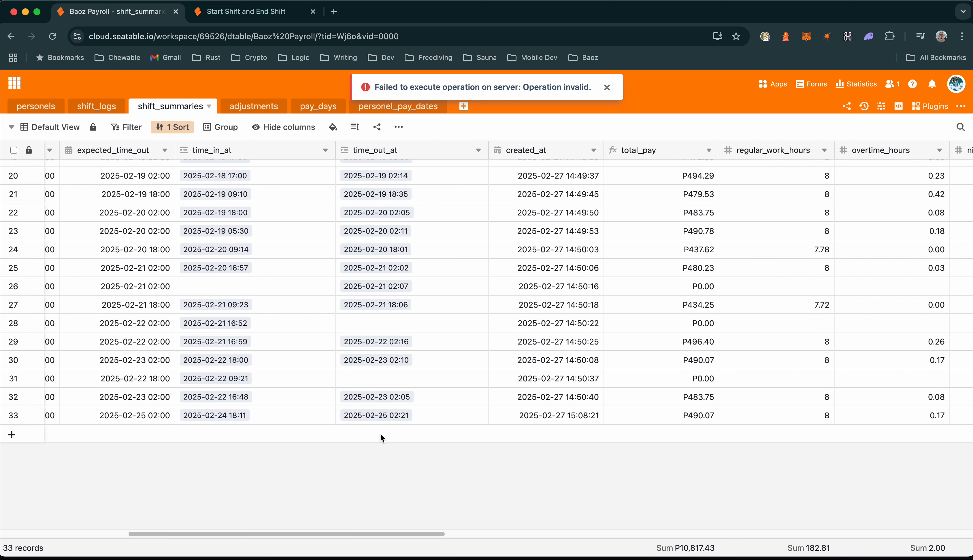
pyautogui.moveTo(414, 535); pyautogui.dragTo(571, 529)
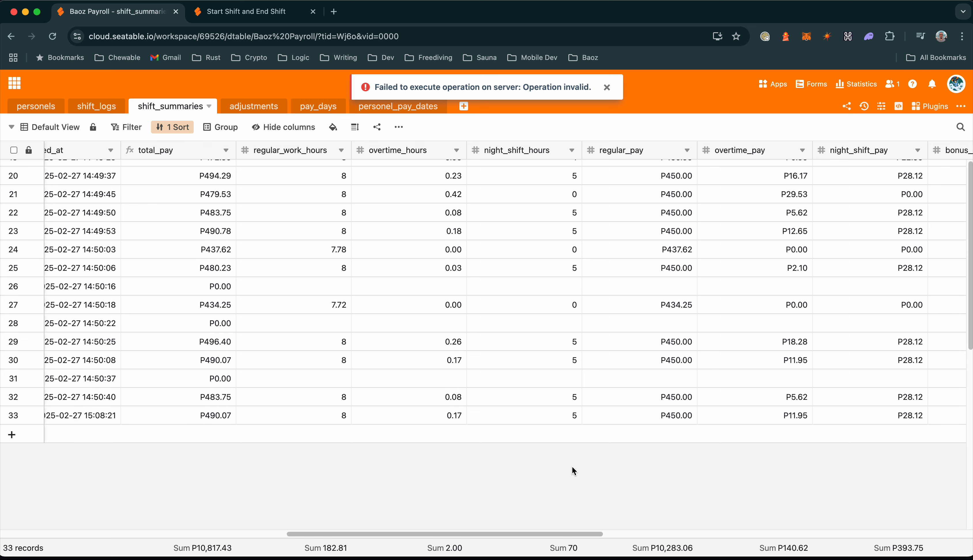
pyautogui.moveTo(502, 534); pyautogui.dragTo(630, 533)
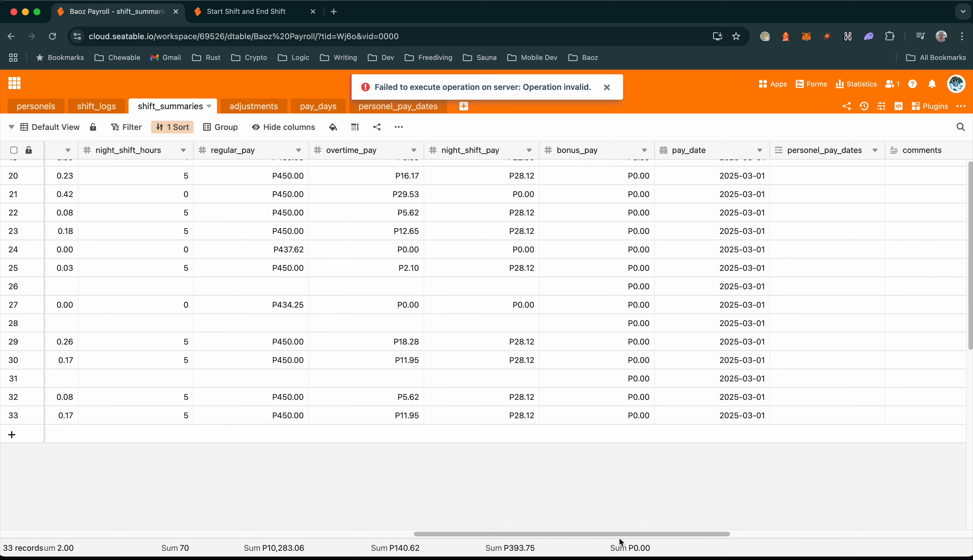
pyautogui.moveTo(617, 536); pyautogui.dragTo(676, 535)
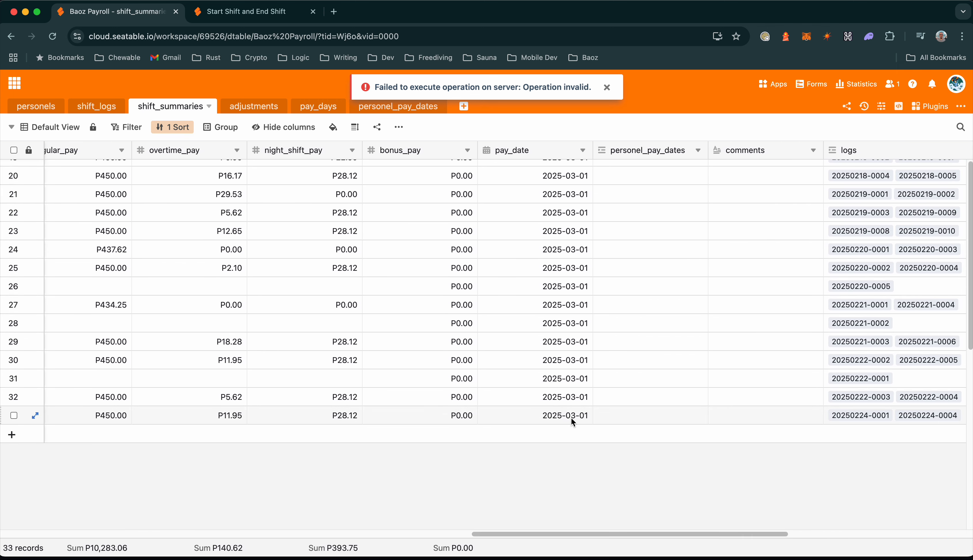
pyautogui.moveTo(667, 534); pyautogui.dragTo(234, 500)
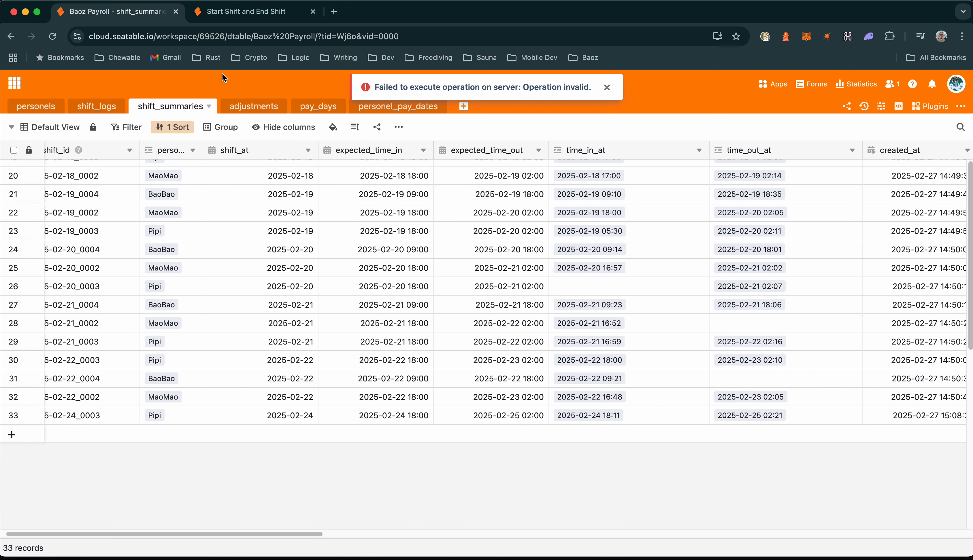
pyautogui.click(115, 107)
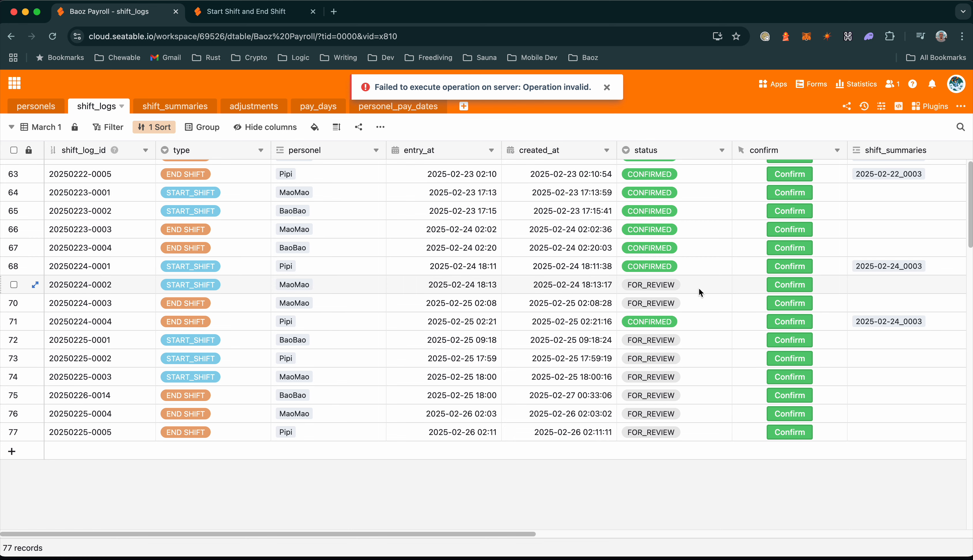
pyautogui.click(781, 289)
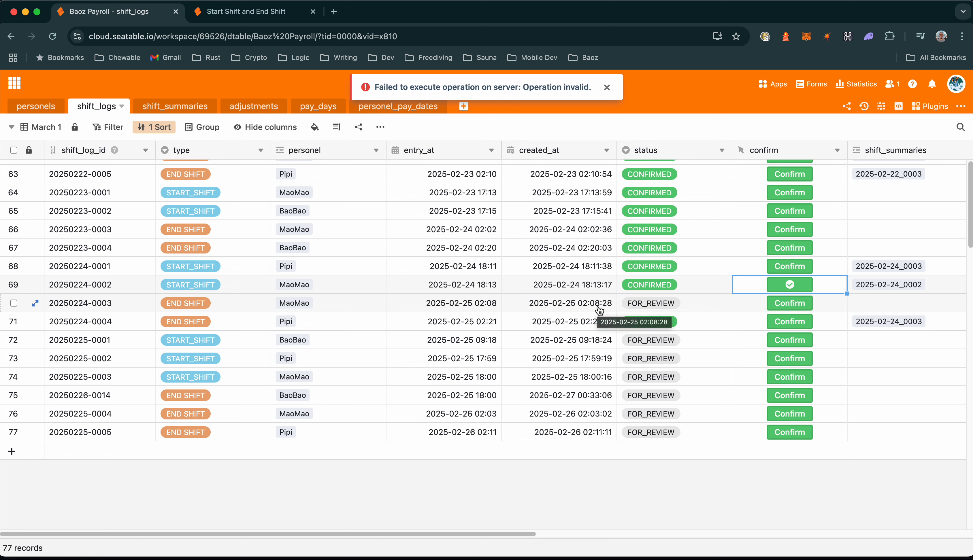
pyautogui.click(794, 303)
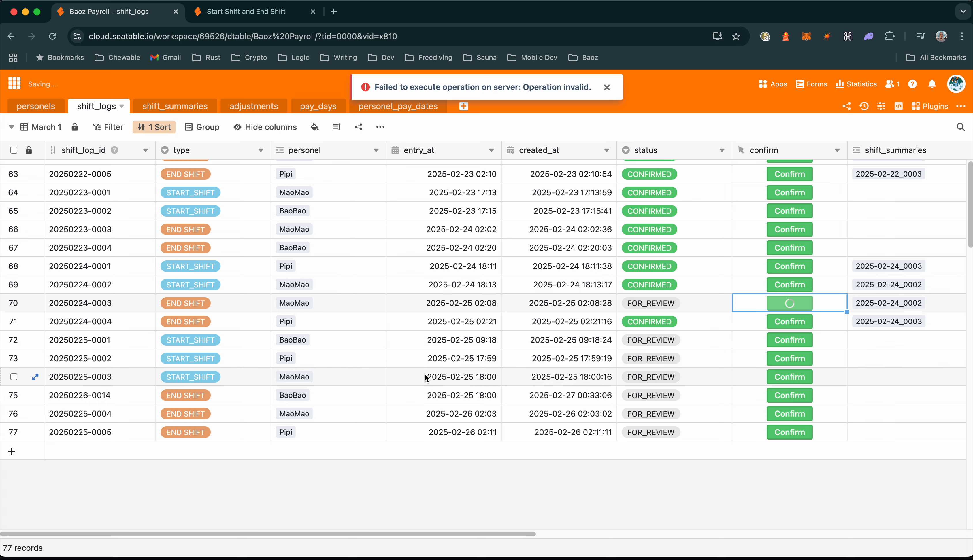
pyautogui.click(163, 108)
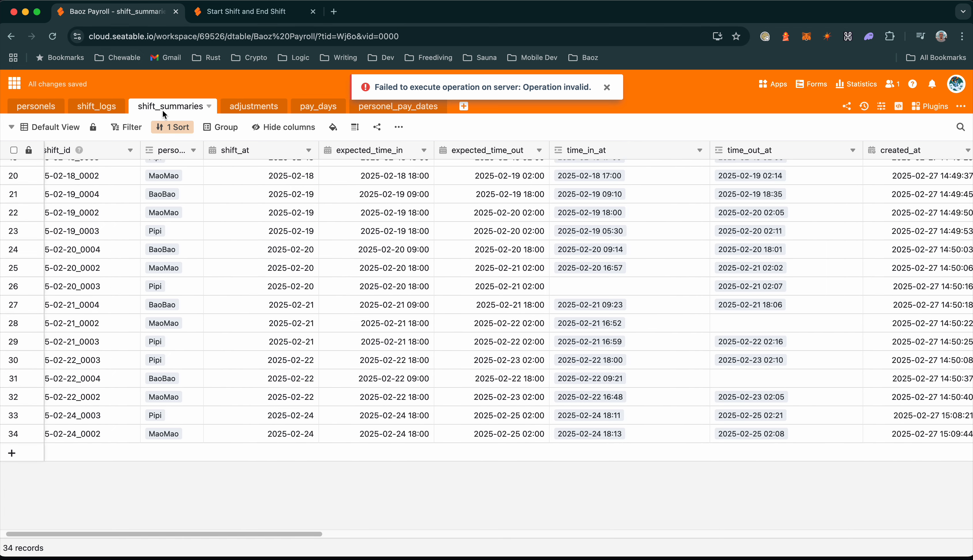
pyautogui.click(607, 87)
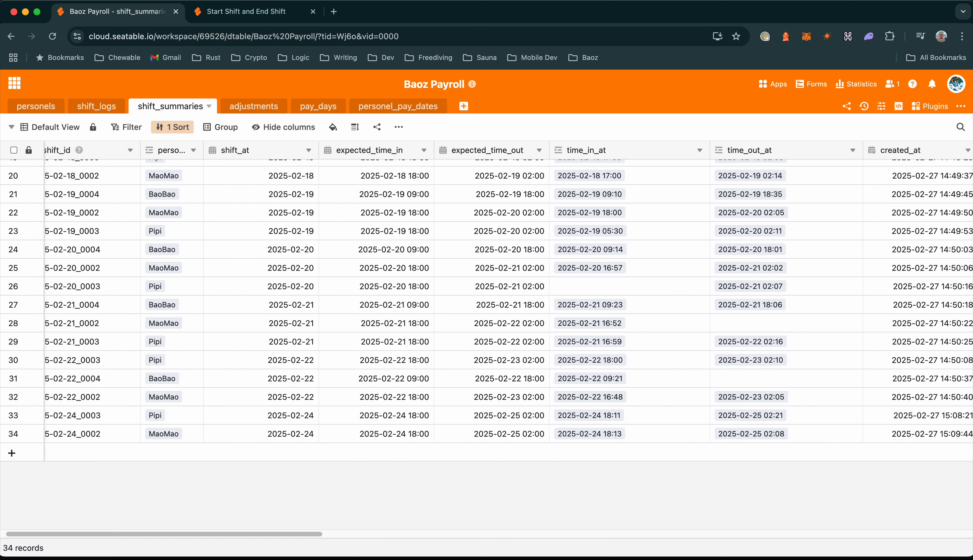
pyautogui.moveTo(221, 535); pyautogui.dragTo(464, 523)
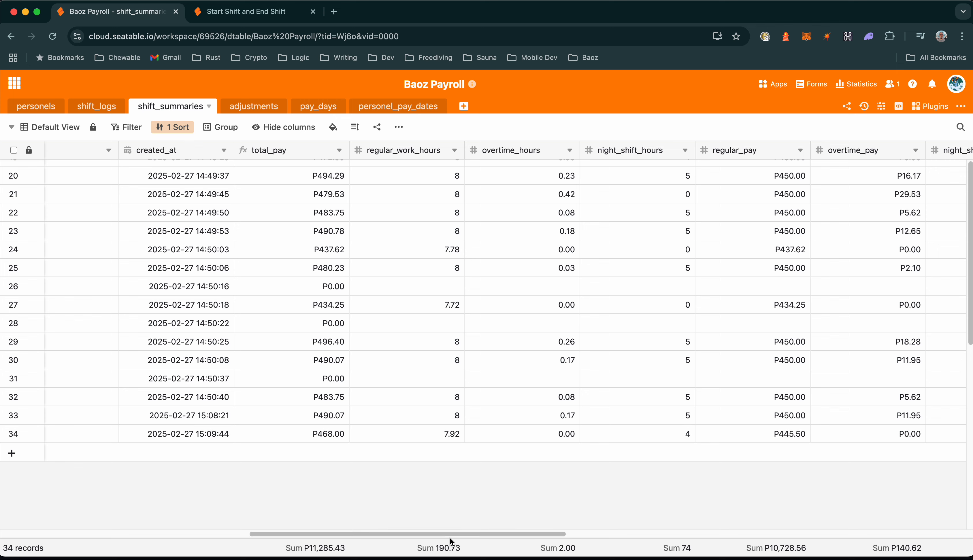
pyautogui.moveTo(451, 533); pyautogui.dragTo(176, 493)
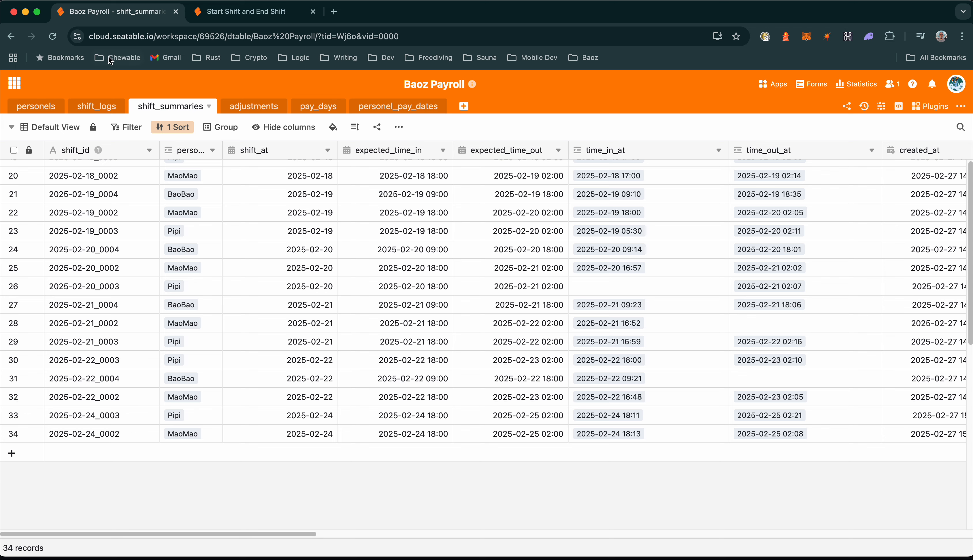
pyautogui.click(90, 107)
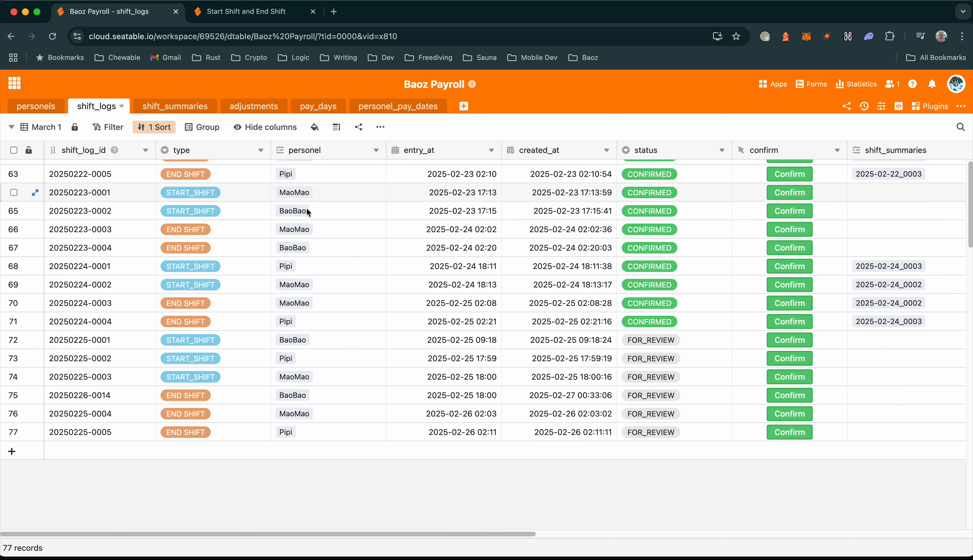
pyautogui.click(787, 341)
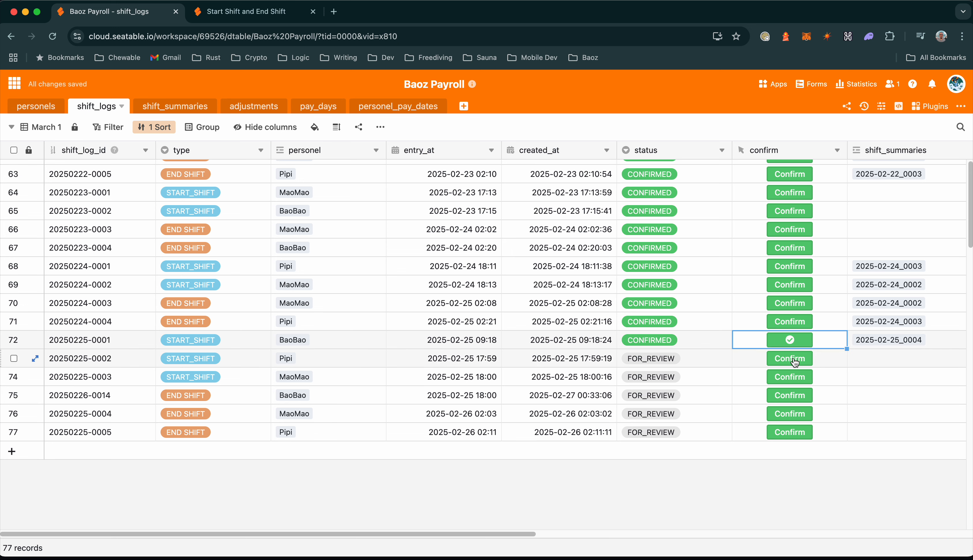
pyautogui.click(794, 362)
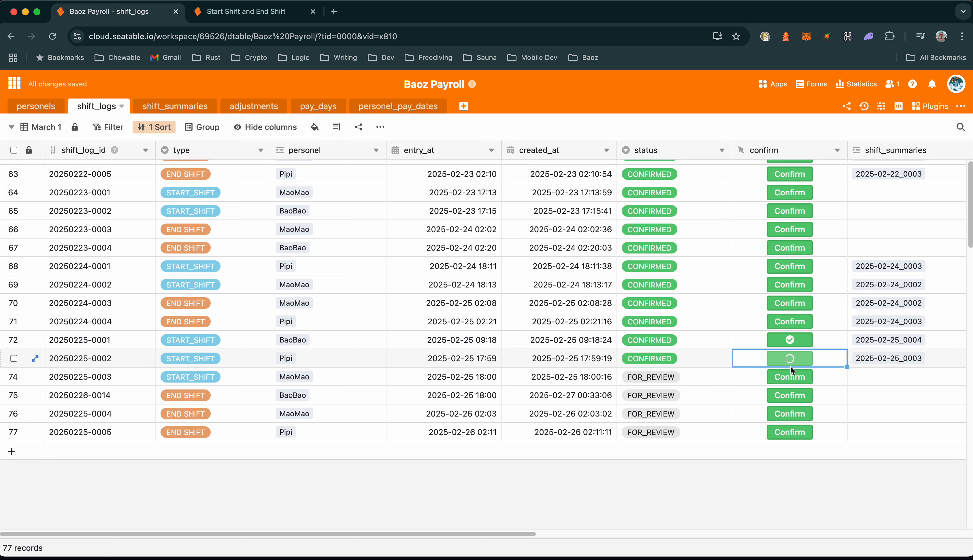
pyautogui.click(792, 378)
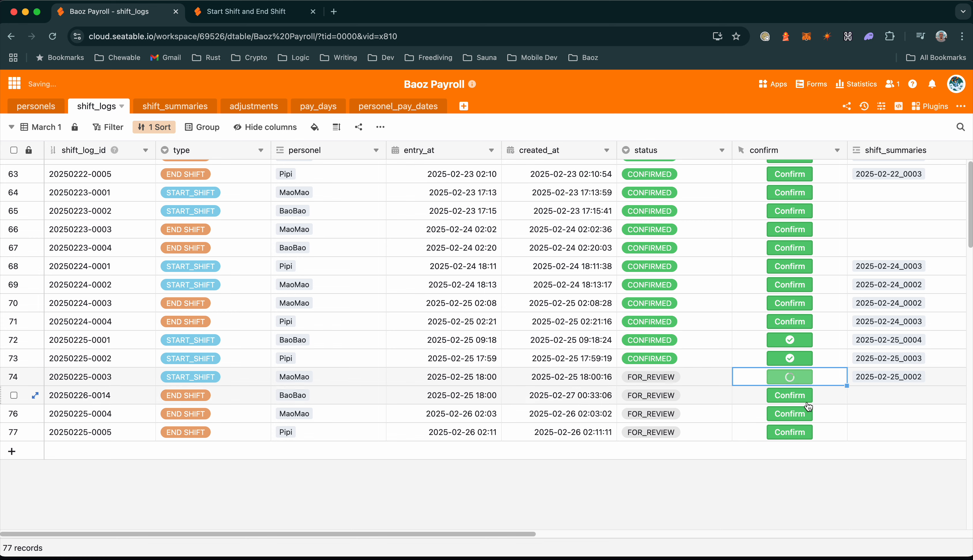
pyautogui.click(790, 401)
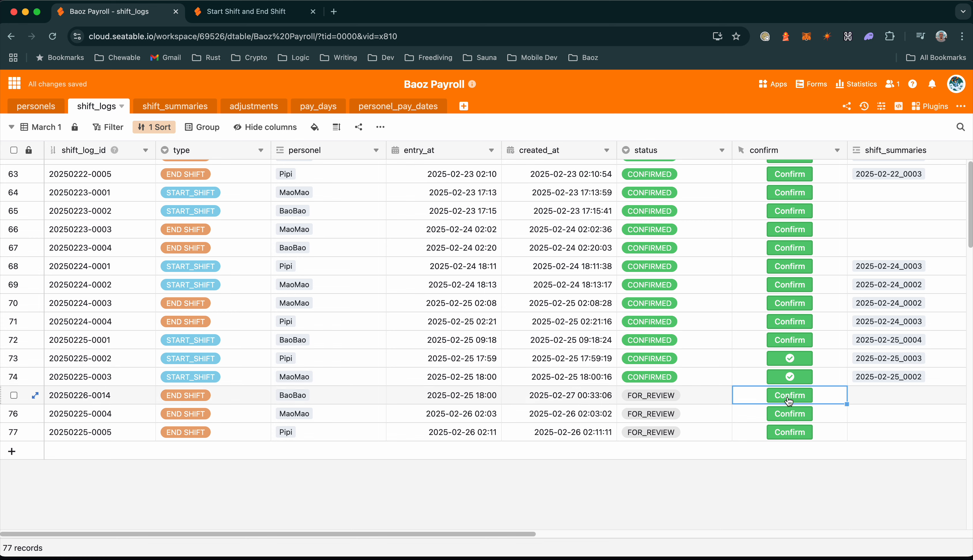
pyautogui.click(792, 416)
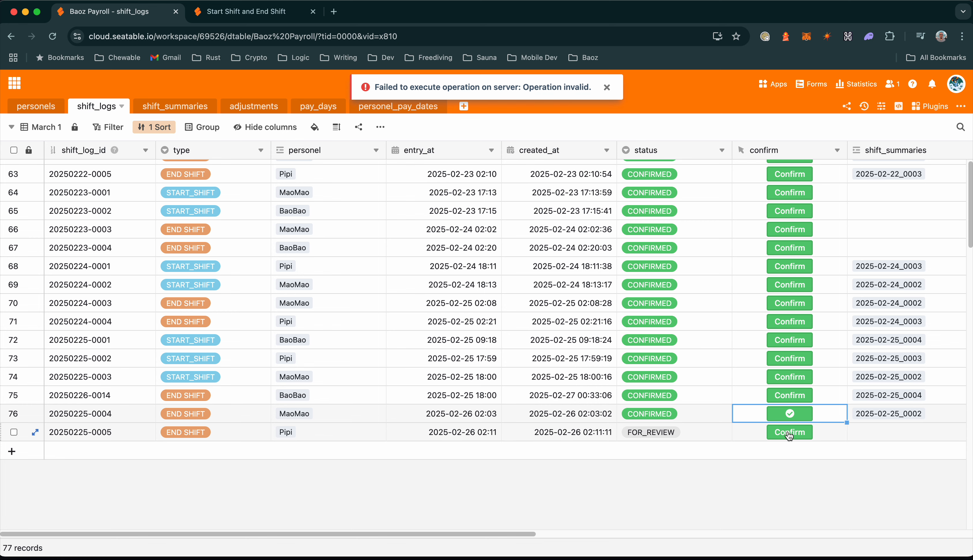
pyautogui.click(789, 433)
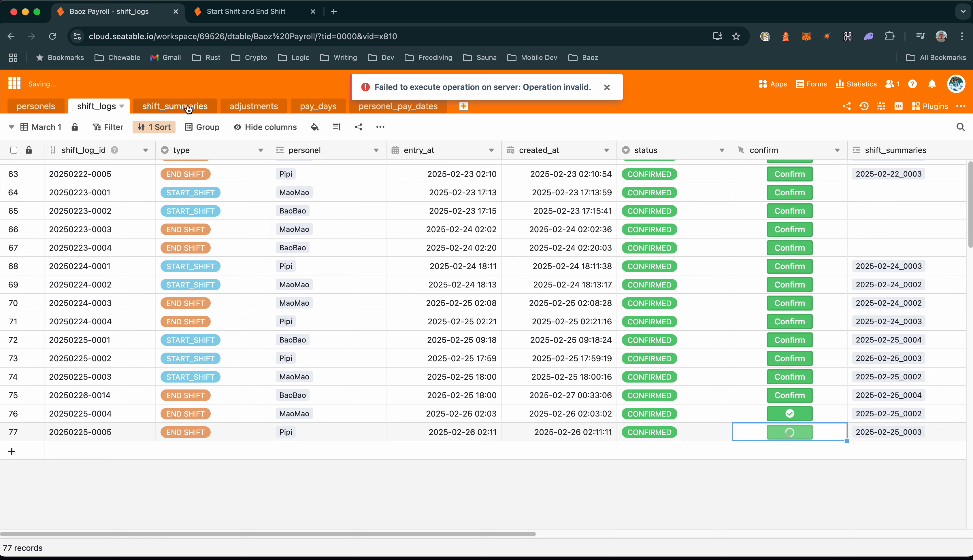
# Step: Examine the newest shift_summaries entries, then compare the linked logs and flagged issues across all summaries
pyautogui.click(175, 107)
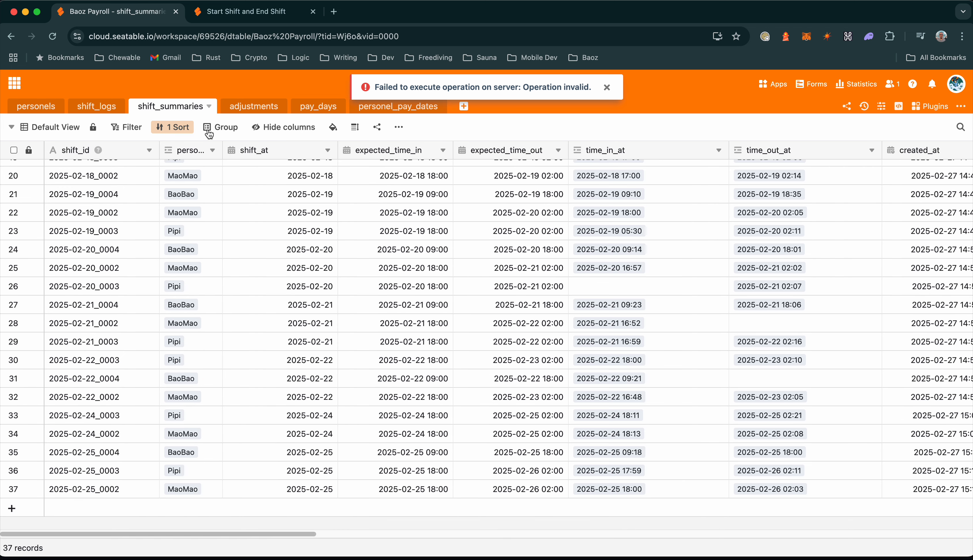
pyautogui.scroll(-3, 271, 515)
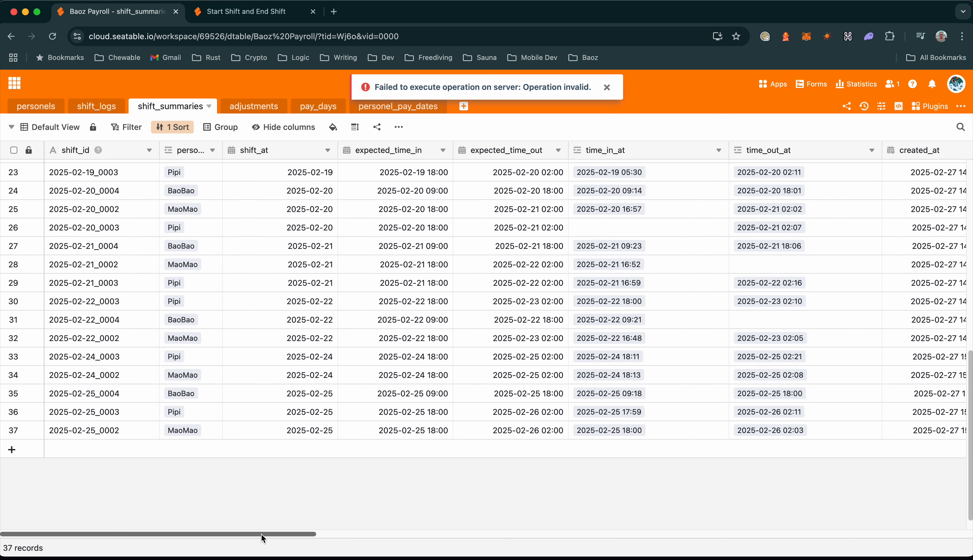
pyautogui.moveTo(261, 535); pyautogui.dragTo(178, 488)
pyautogui.moveTo(228, 534); pyautogui.dragTo(871, 467)
pyautogui.scroll(10, 557, 390)
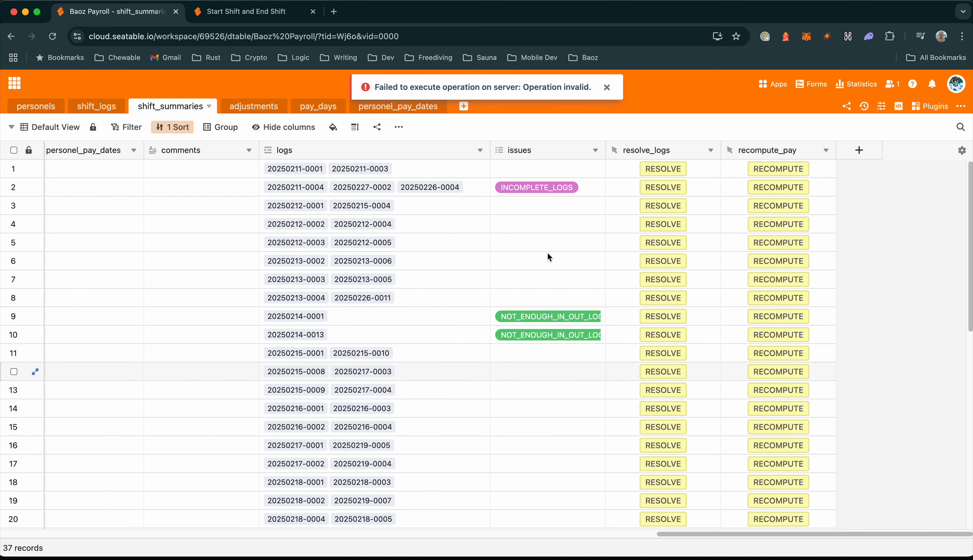
pyautogui.scroll(-9, 564, 299)
pyautogui.scroll(15, 561, 309)
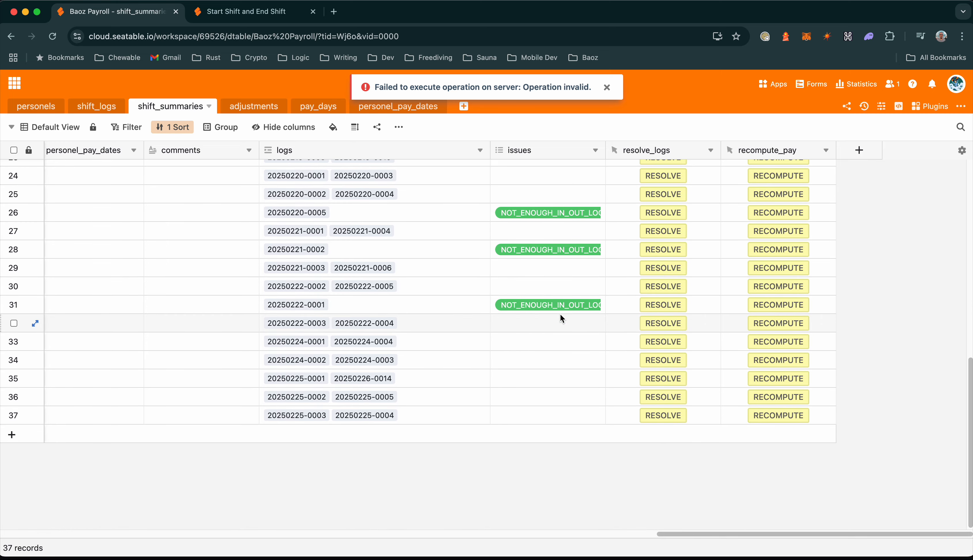
pyautogui.scroll(-3, 556, 247)
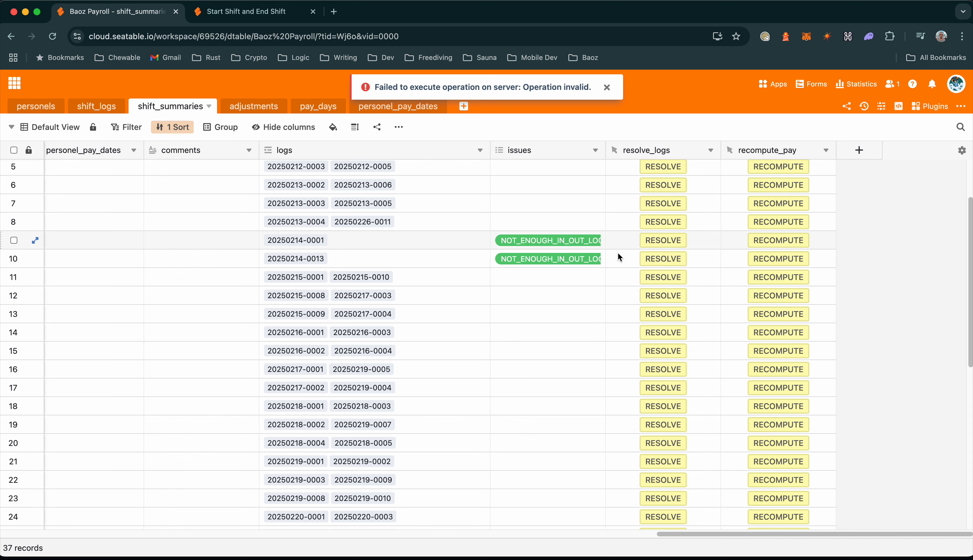
pyautogui.click(292, 246)
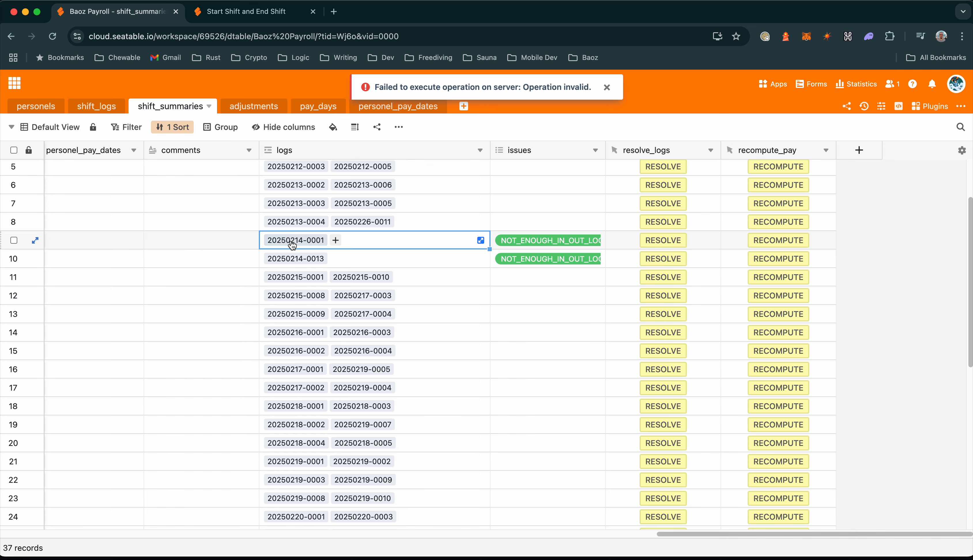
pyautogui.doubleClick(292, 246)
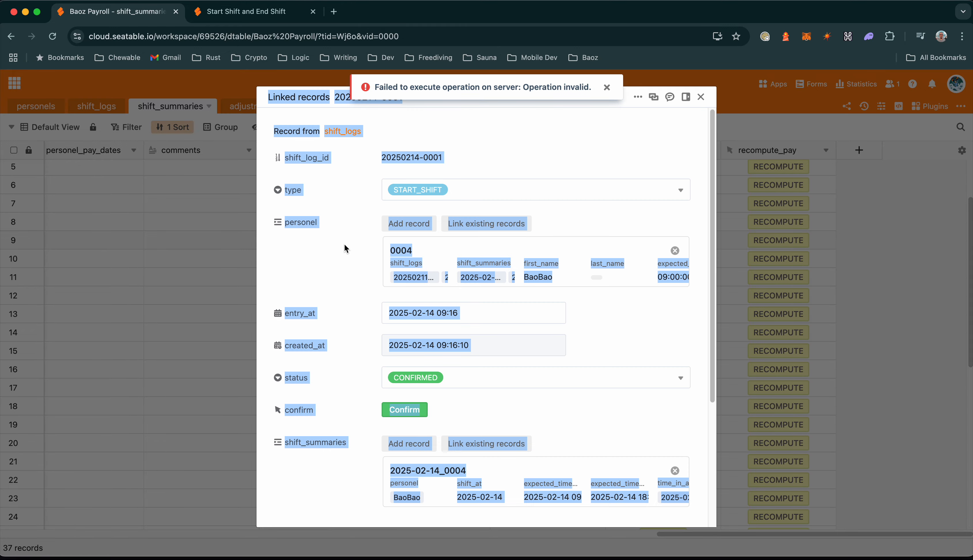
pyautogui.click(272, 278)
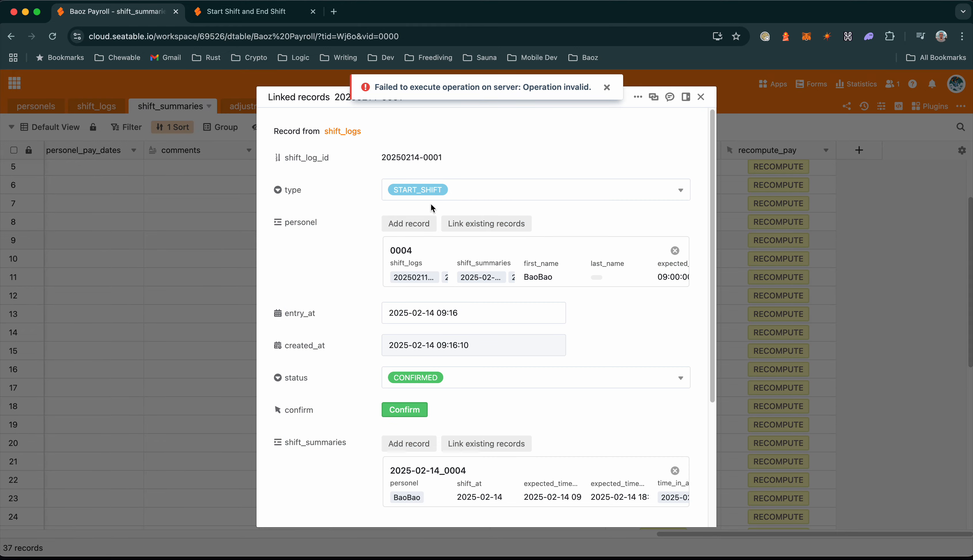
pyautogui.click(700, 97)
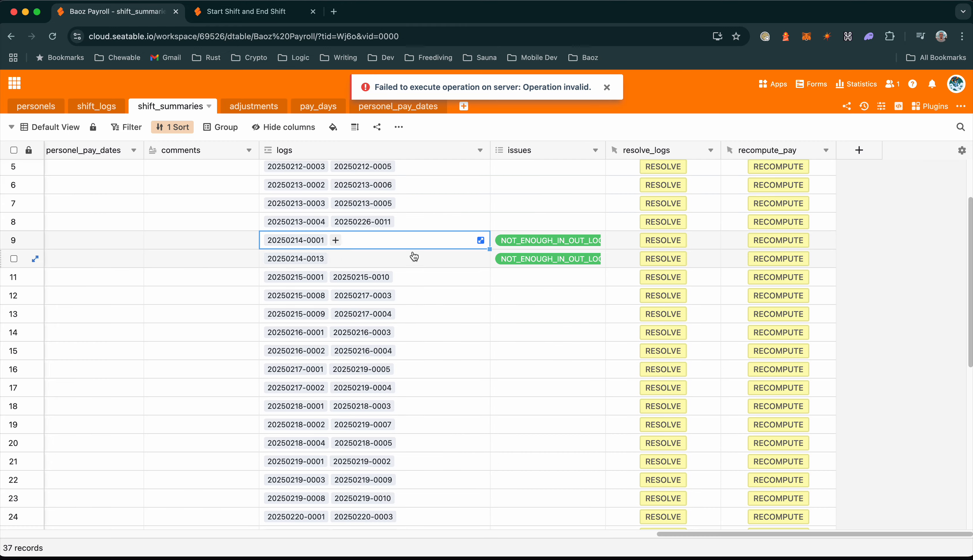
pyautogui.click(662, 240)
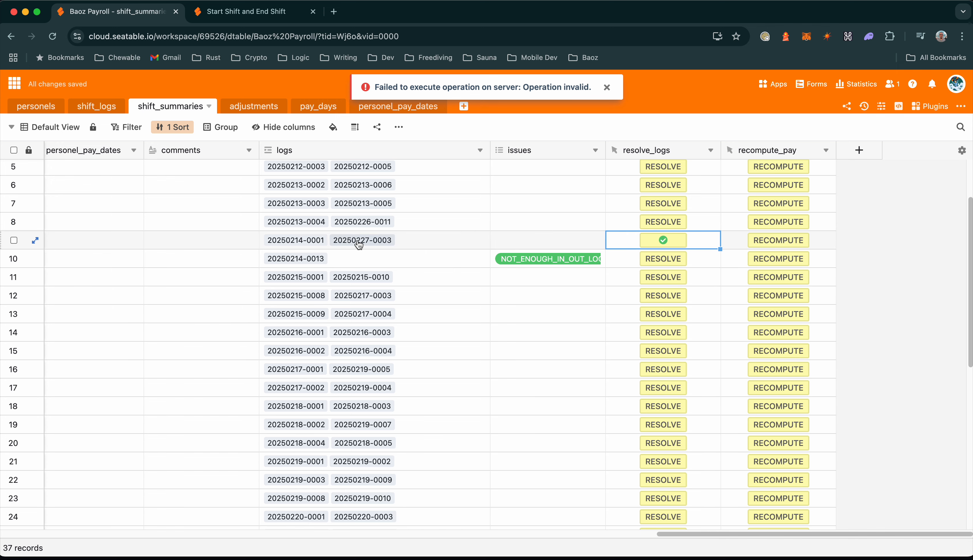
pyautogui.click(359, 246)
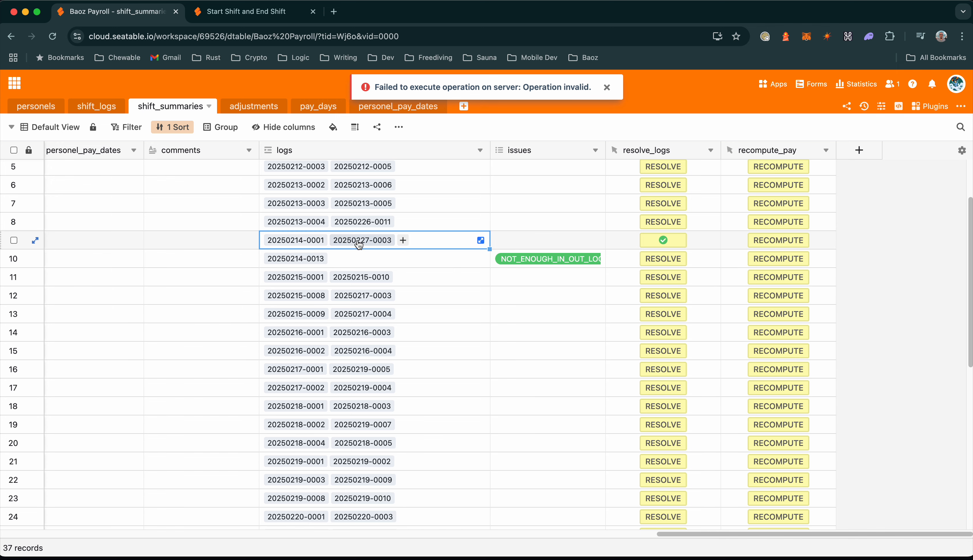
pyautogui.click(359, 245)
pyautogui.scroll(-5, 397, 373)
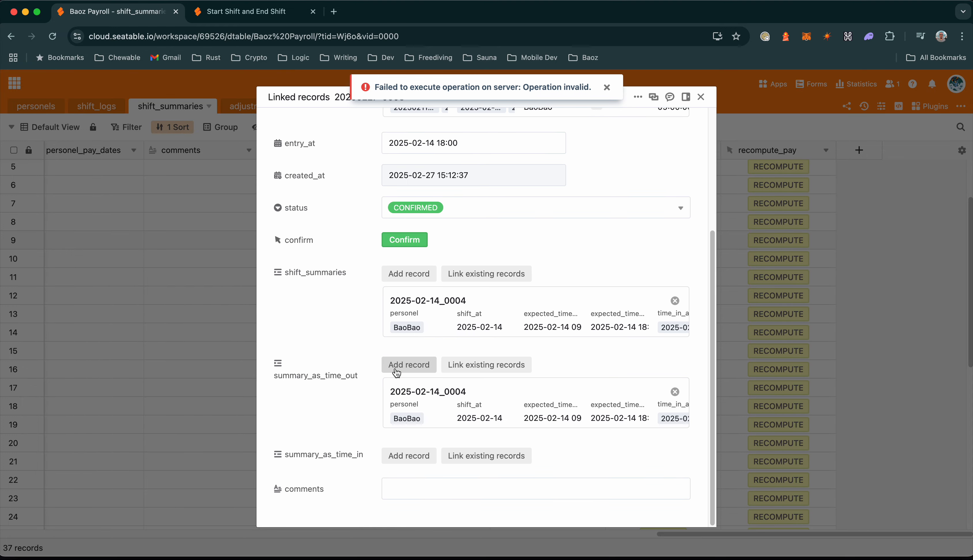
pyautogui.scroll(5, 489, 413)
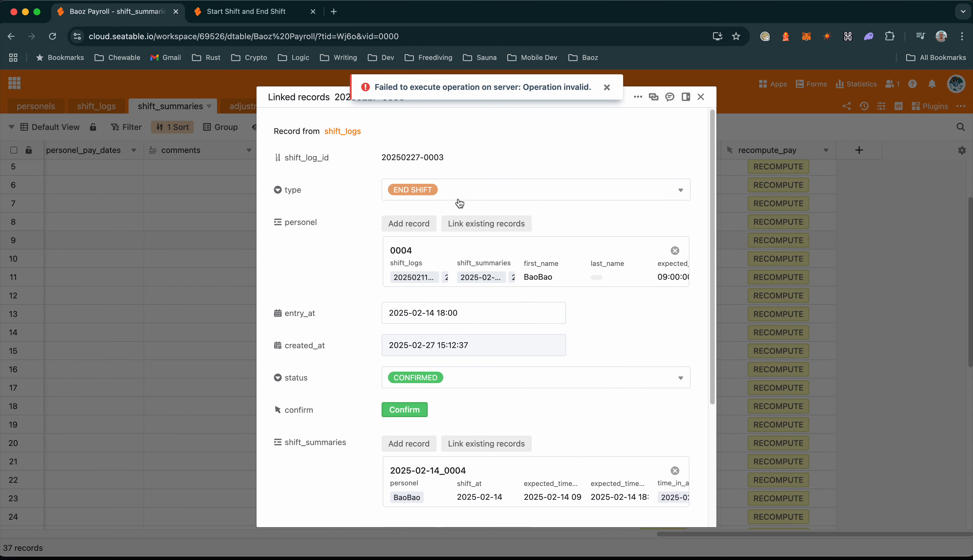
pyautogui.click(701, 97)
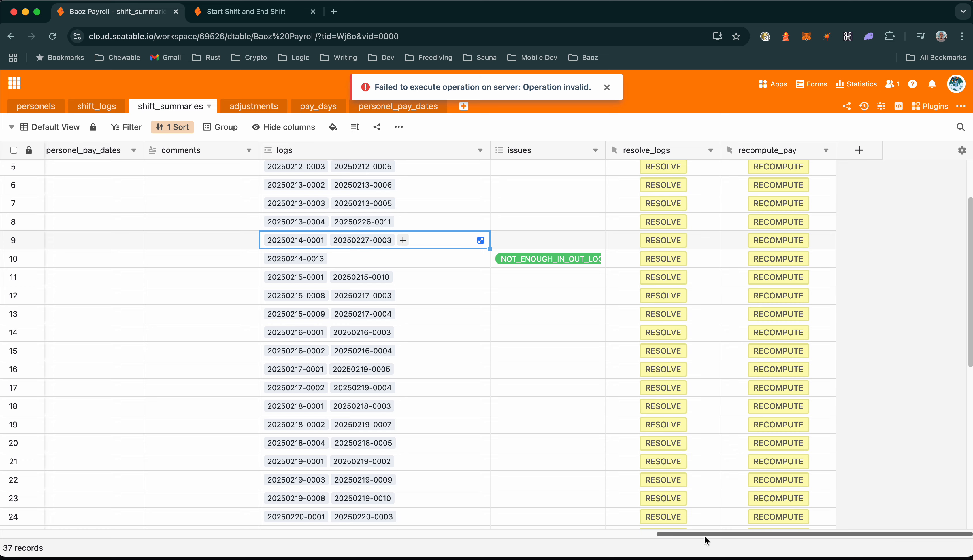
pyautogui.moveTo(705, 535); pyautogui.dragTo(769, 506)
pyautogui.click(773, 242)
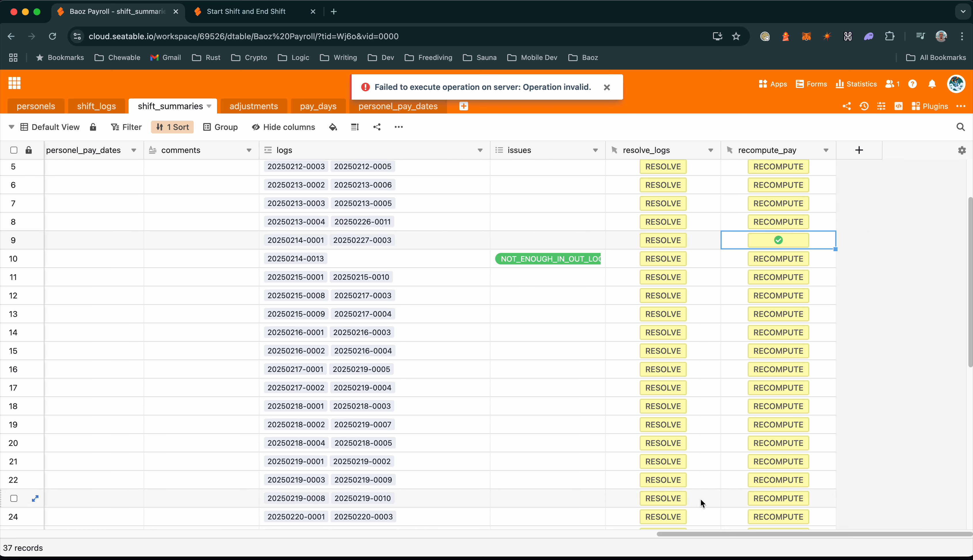
pyautogui.click(666, 260)
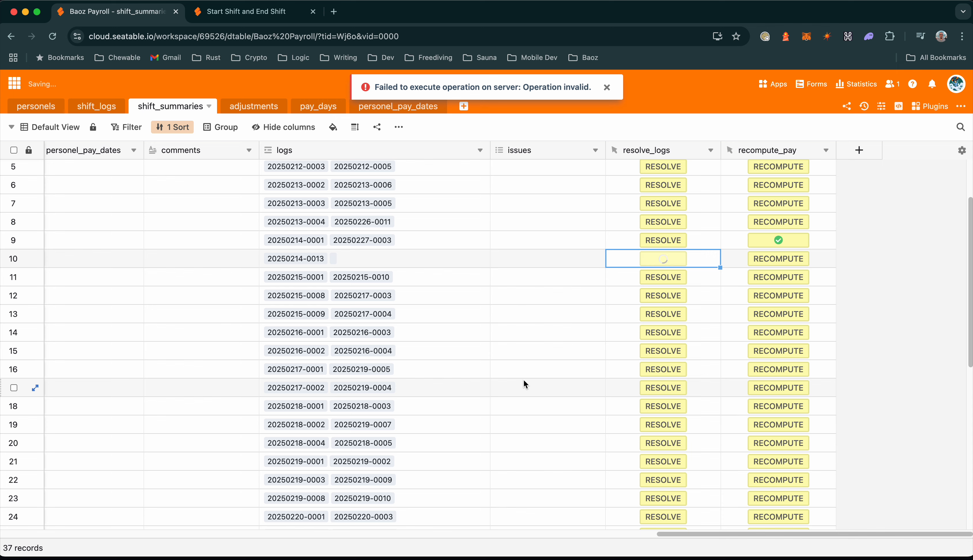
pyautogui.click(791, 259)
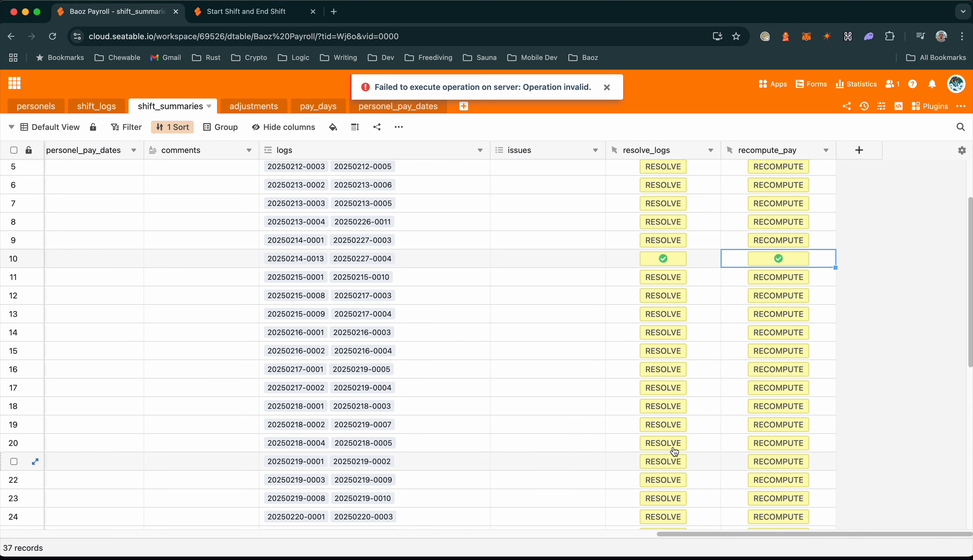
pyautogui.scroll(-7, 674, 452)
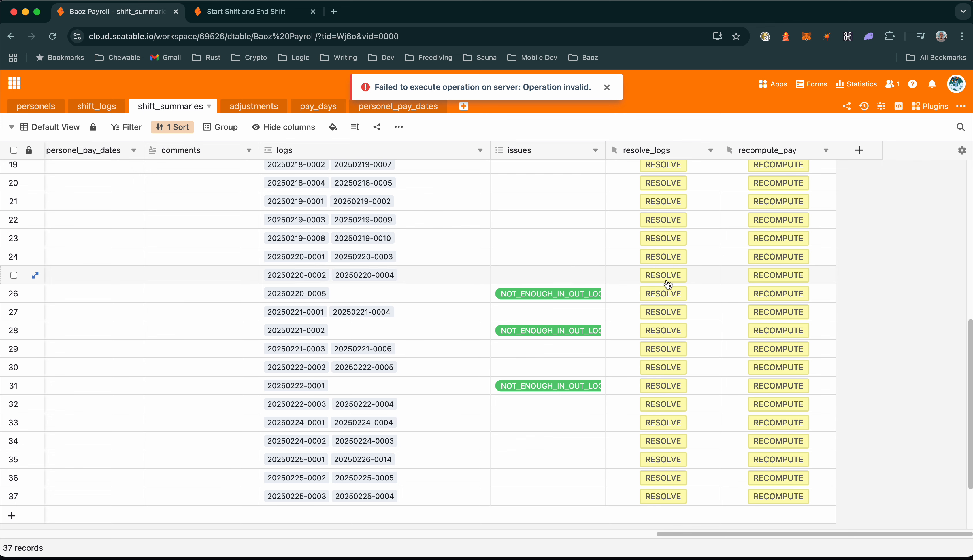
pyautogui.click(664, 294)
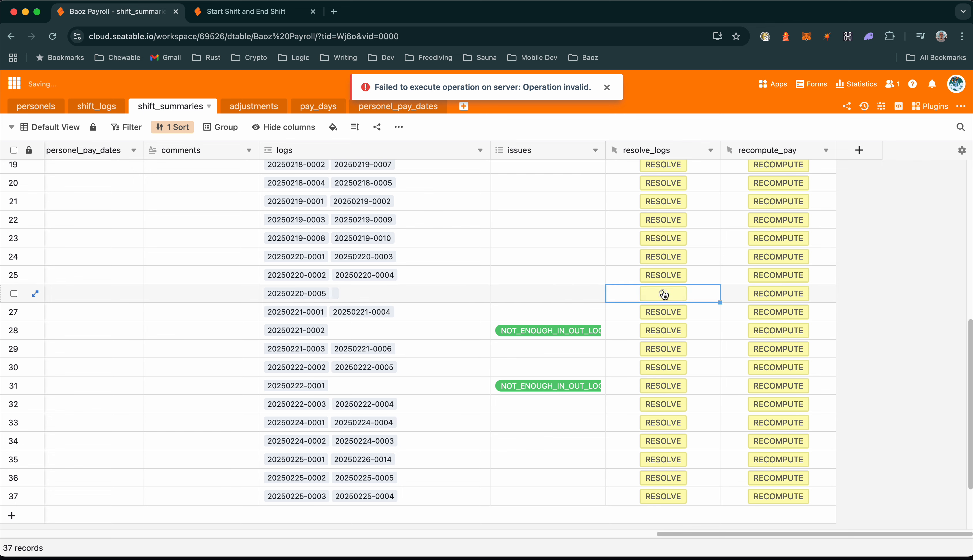
pyautogui.click(665, 332)
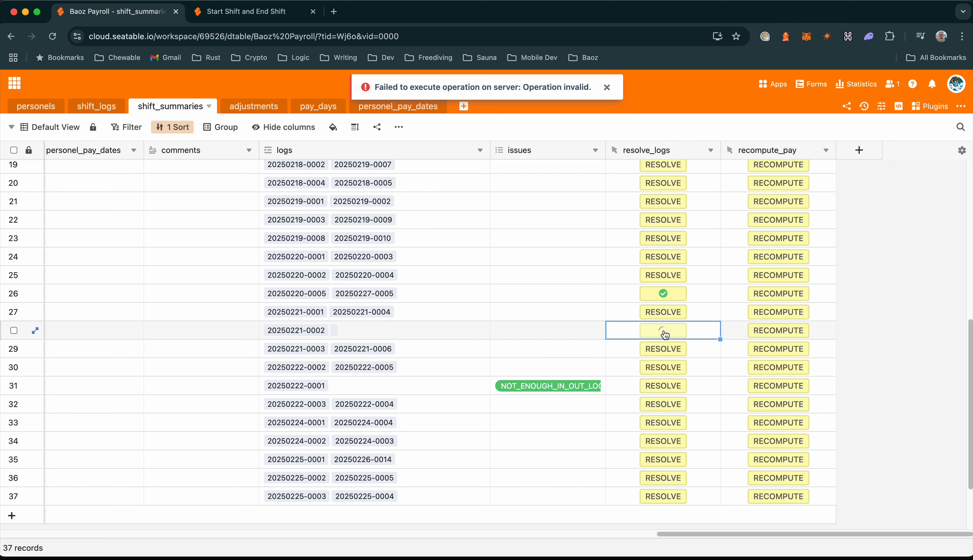
pyautogui.click(661, 386)
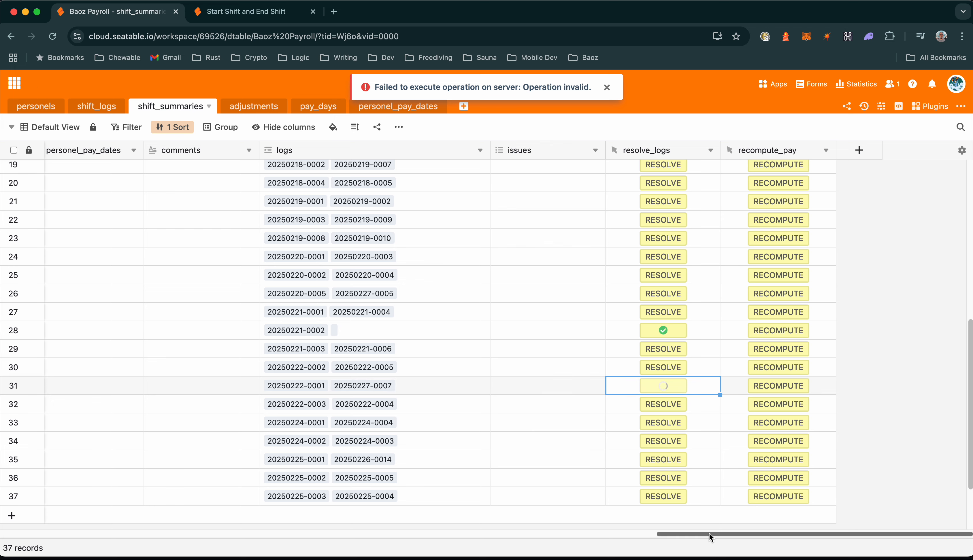
pyautogui.moveTo(709, 533)
pyautogui.mouseDown()
pyautogui.moveTo(280, 532)
pyautogui.moveTo(709, 518)
pyautogui.mouseUp()
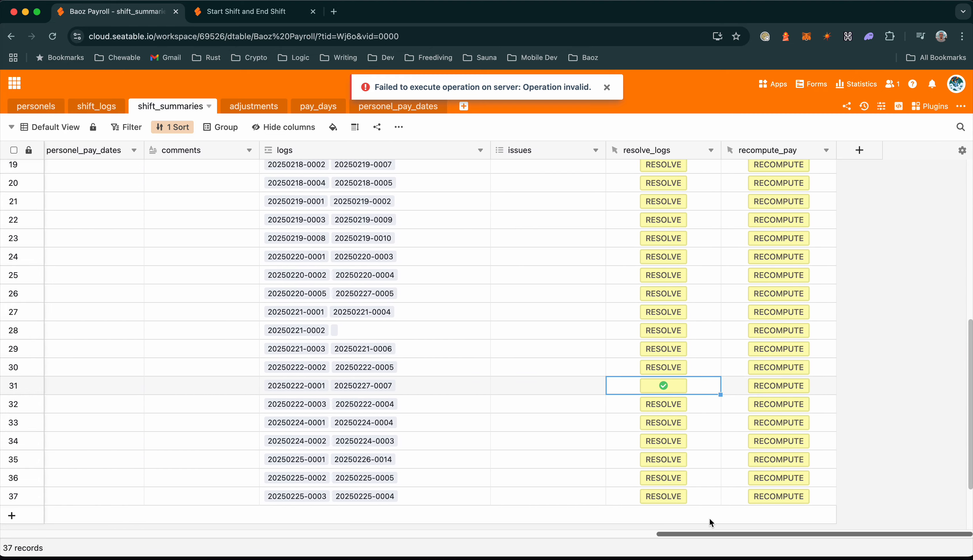
pyautogui.click(780, 331)
# Step: Recompute pay for the five shift summaries lacking computed pay, rows 3 to 7
pyautogui.moveTo(742, 530); pyautogui.dragTo(323, 517)
pyautogui.scroll(8, 369, 402)
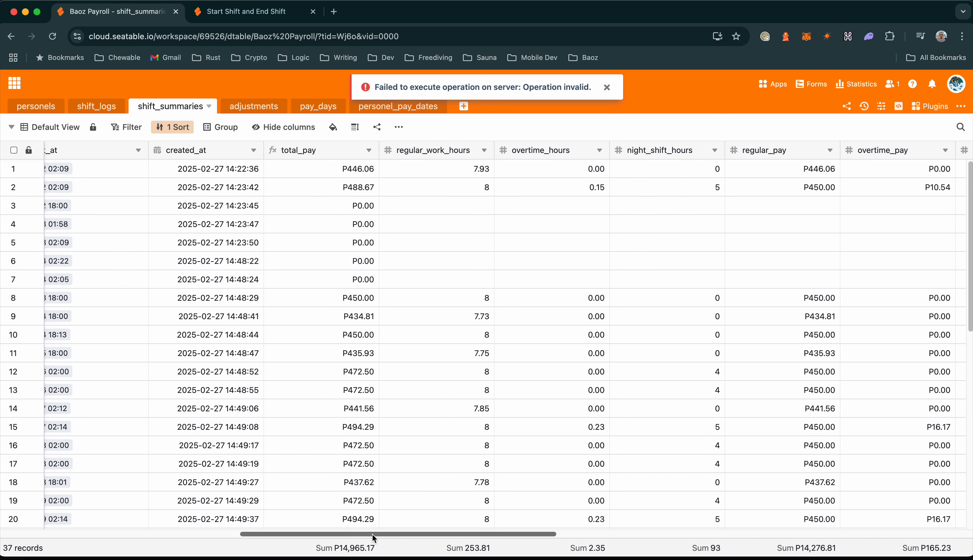
pyautogui.moveTo(372, 534); pyautogui.dragTo(784, 499)
pyautogui.click(786, 212)
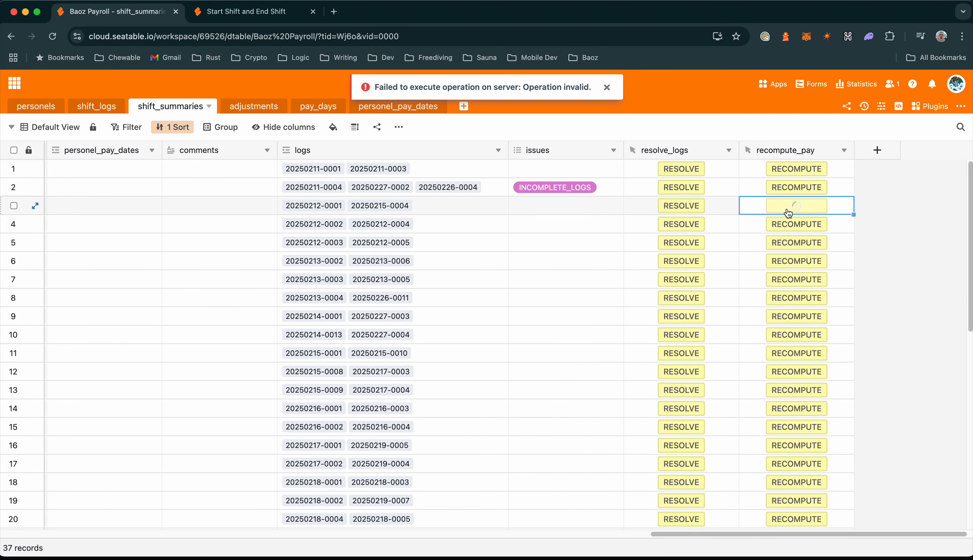
pyautogui.click(791, 228)
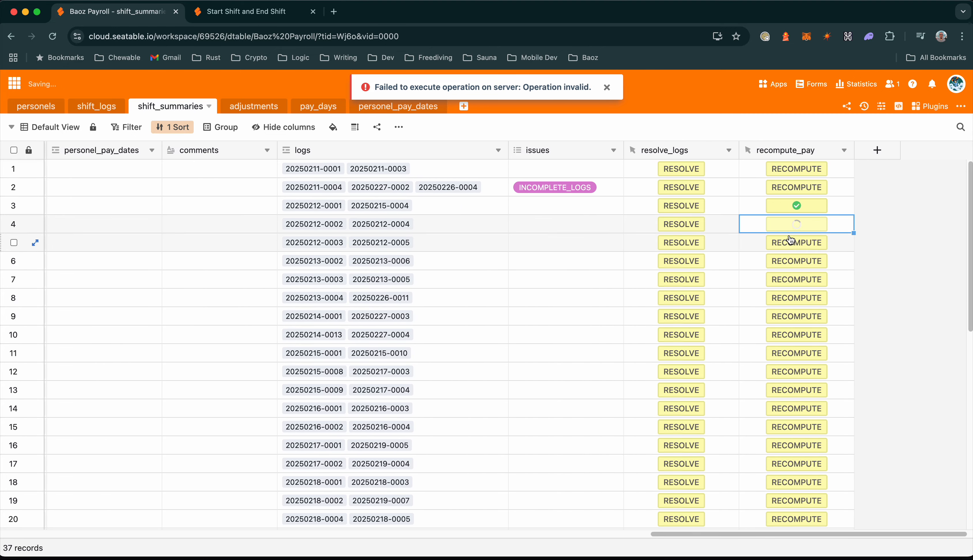
pyautogui.click(790, 243)
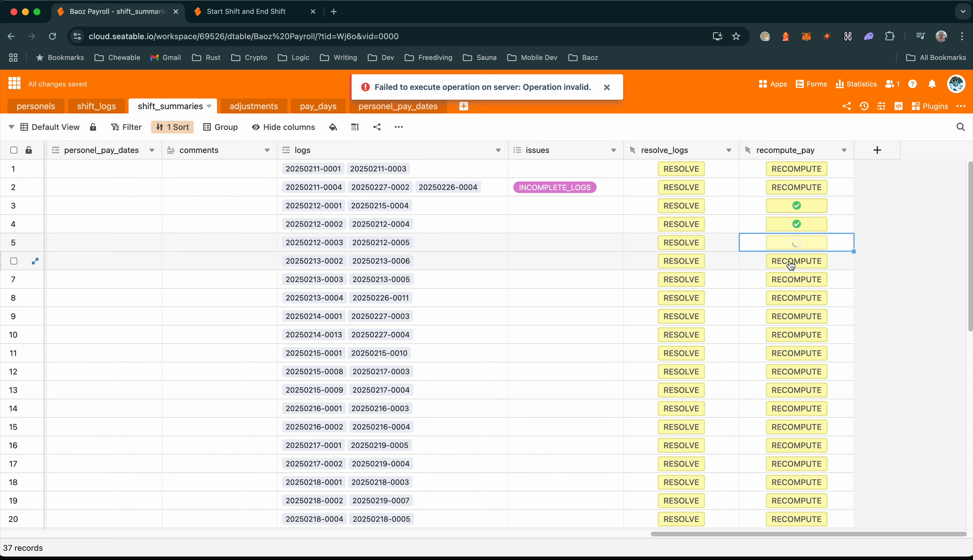
pyautogui.click(790, 266)
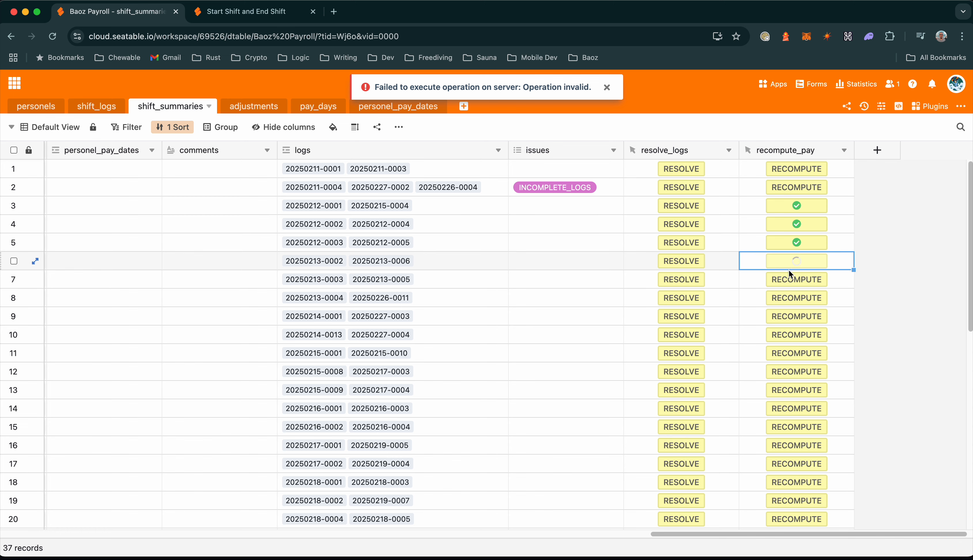
pyautogui.click(791, 285)
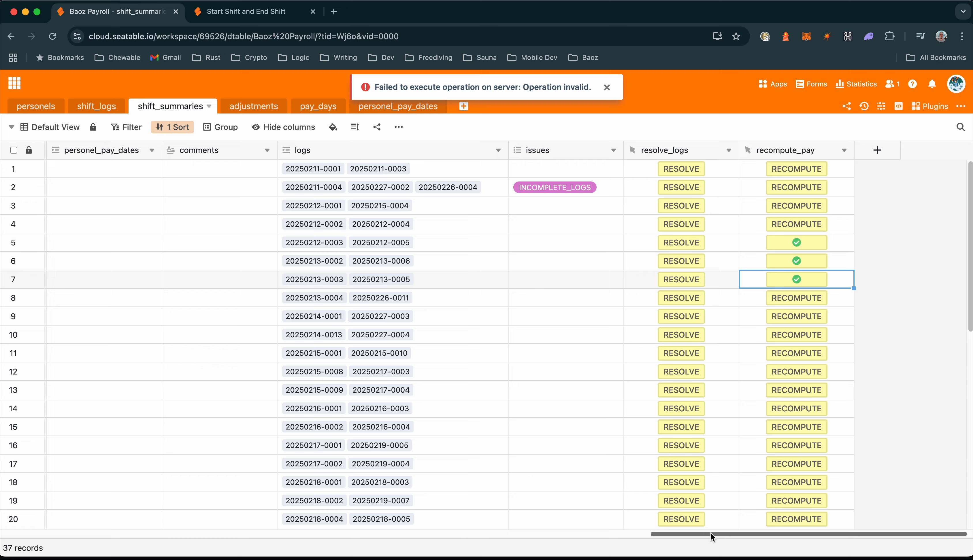
# Step: Examine times, total pay, linked logs and issues across all shift summaries, then review the adjustments table
pyautogui.moveTo(711, 533); pyautogui.dragTo(757, 465)
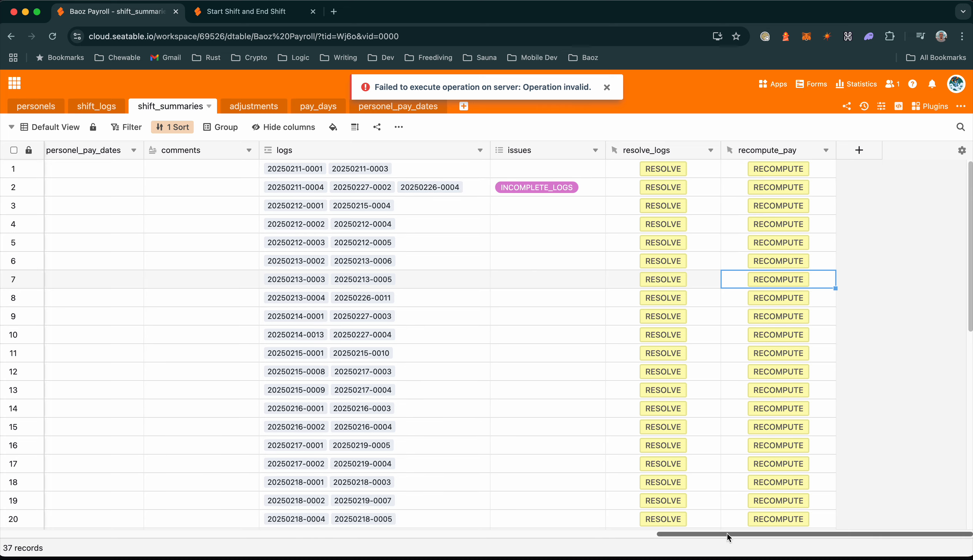
pyautogui.moveTo(727, 533); pyautogui.dragTo(18, 509)
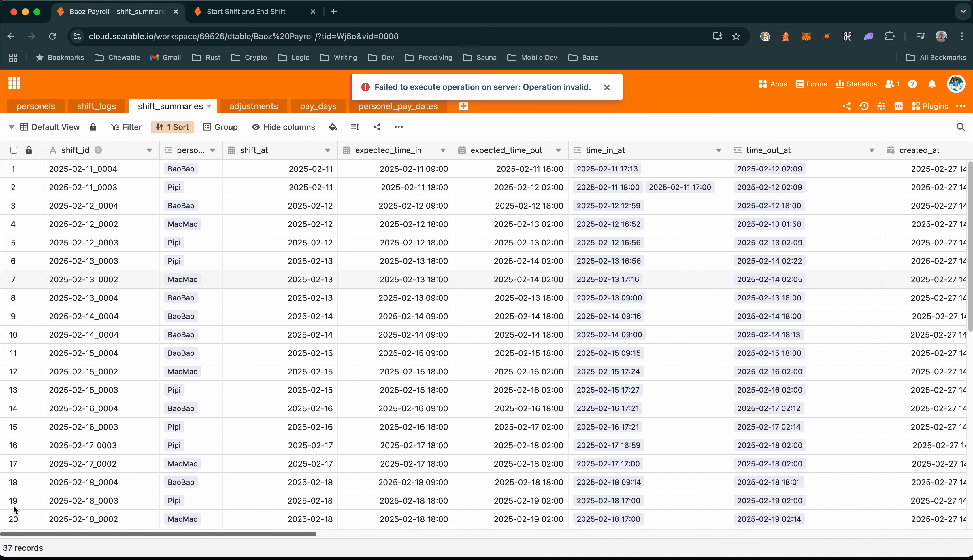
pyautogui.click(607, 88)
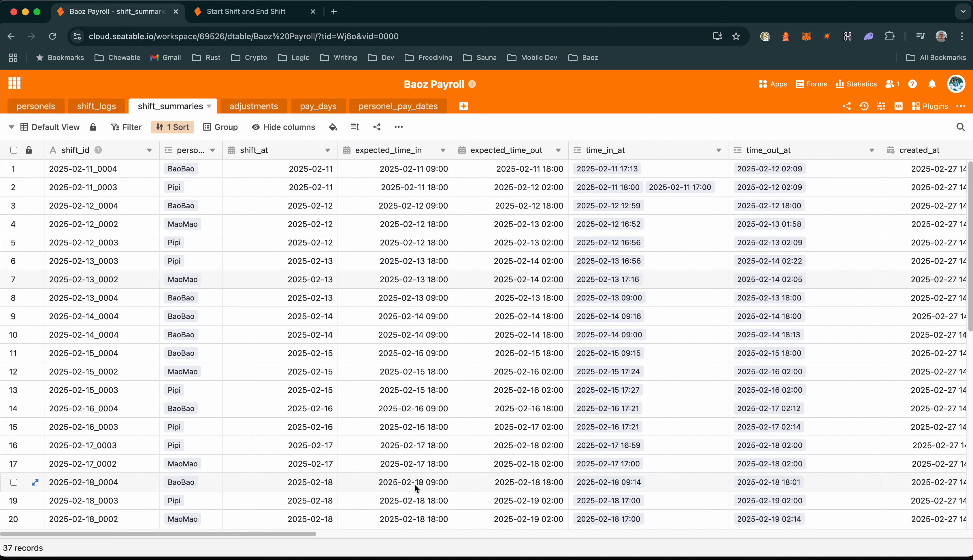
pyautogui.moveTo(214, 532); pyautogui.dragTo(278, 531)
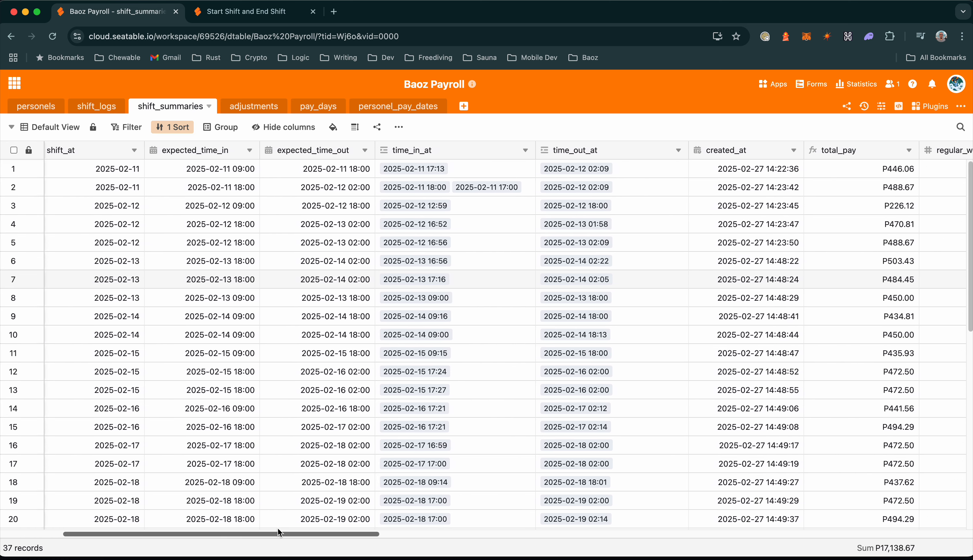
pyautogui.moveTo(280, 533); pyautogui.dragTo(883, 399)
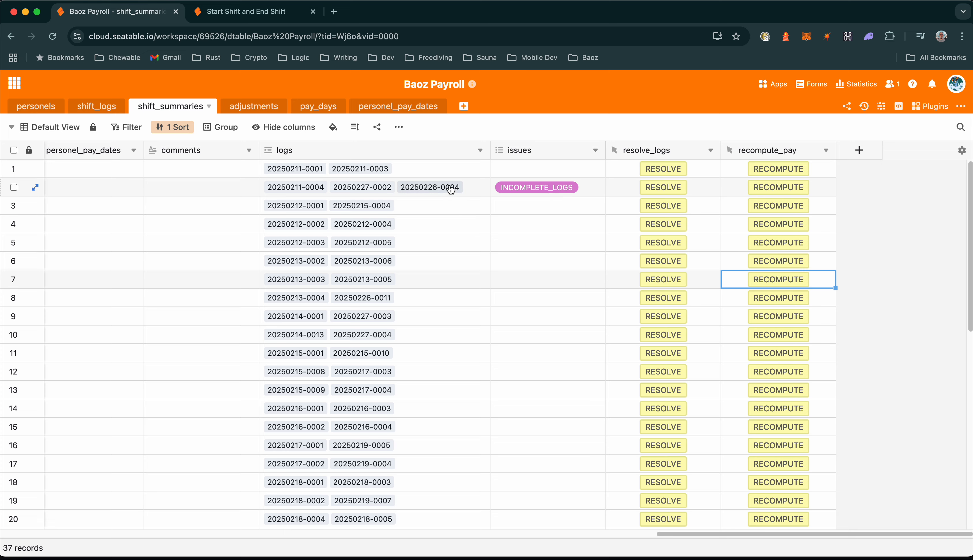
pyautogui.moveTo(669, 535); pyautogui.dragTo(302, 512)
pyautogui.hscroll(-5, 300, 510)
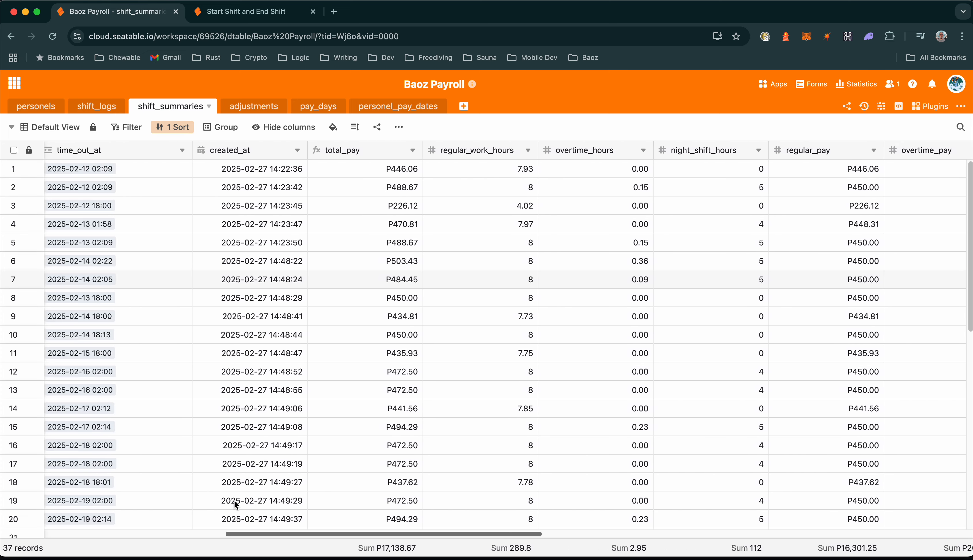
pyautogui.hscroll(20, 176, 499)
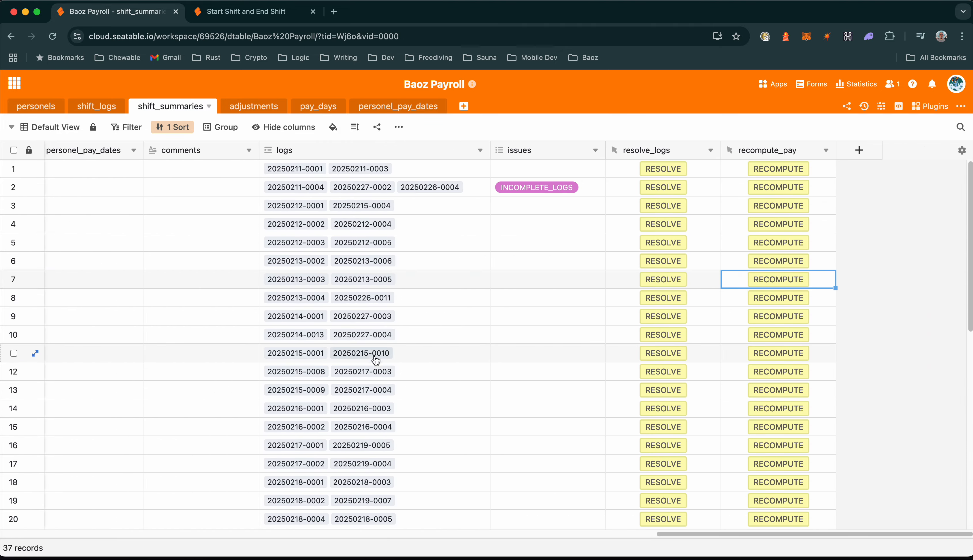
pyautogui.scroll(-10, 382, 361)
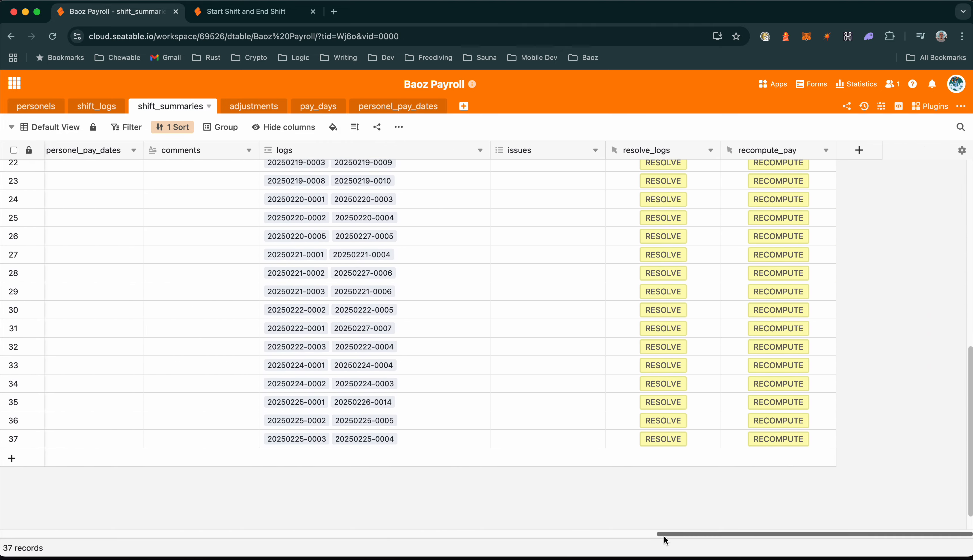
pyautogui.moveTo(663, 535); pyautogui.dragTo(63, 499)
pyautogui.hscroll(15, 777, 397)
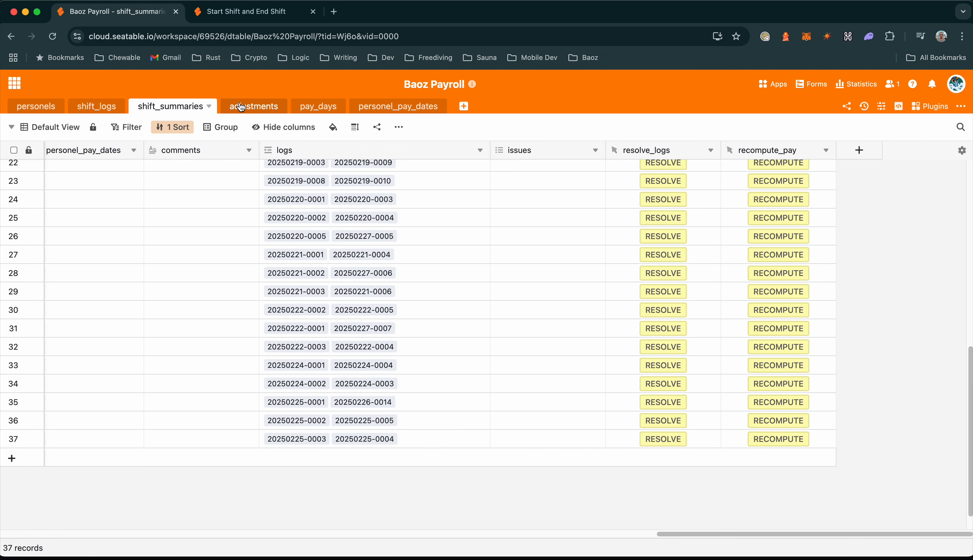
pyautogui.click(241, 107)
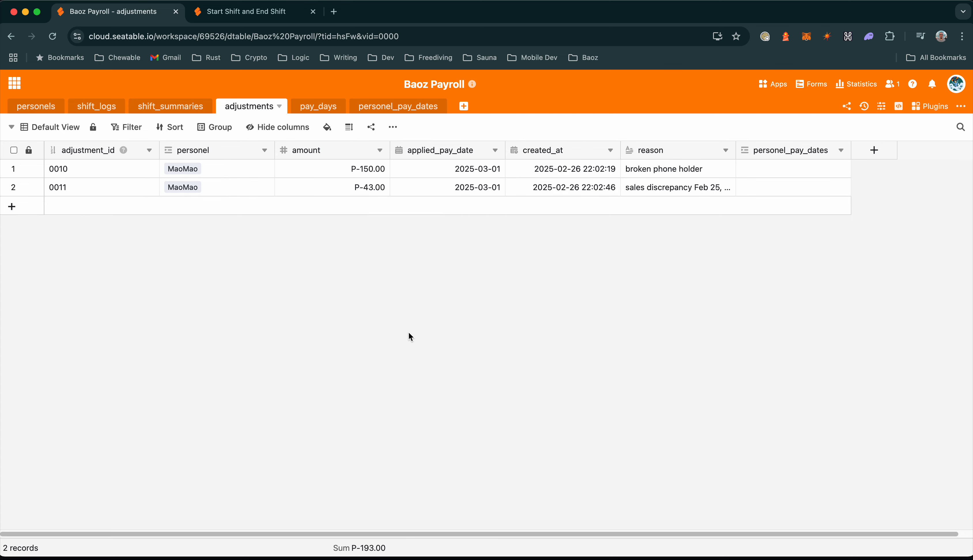
# Step: Add a record to the pay_days table with the pay date 2025-03-01
pyautogui.click(306, 110)
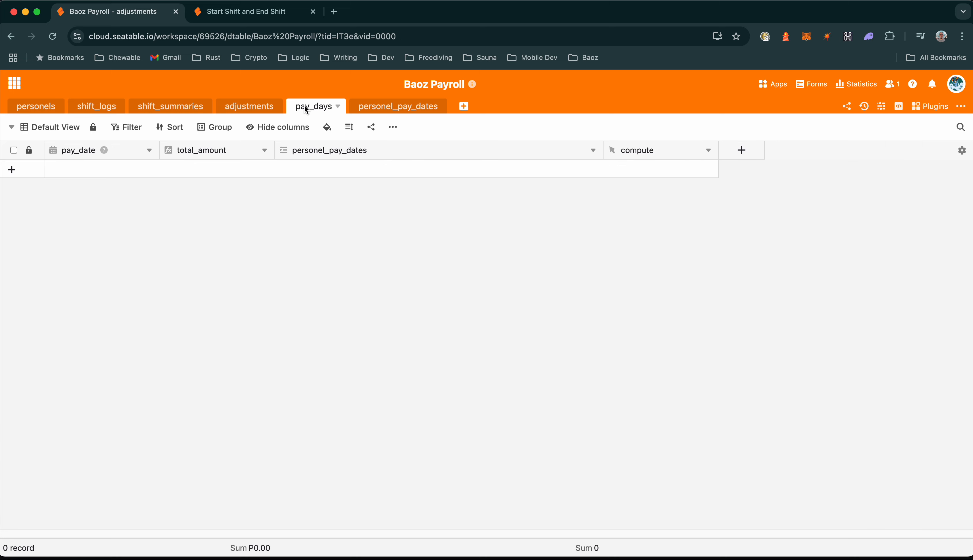
pyautogui.click(9, 178)
pyautogui.click(101, 170)
pyautogui.click(102, 171)
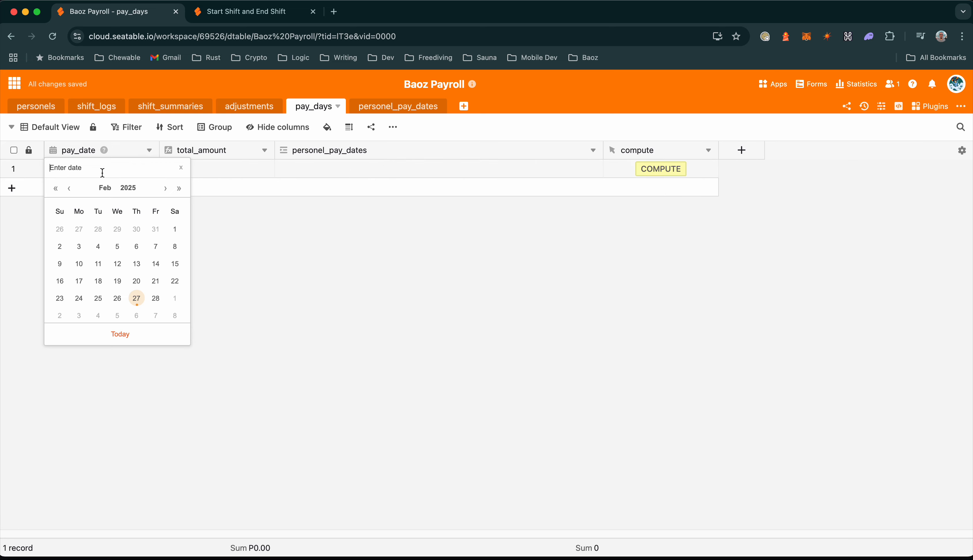
pyautogui.click(175, 299)
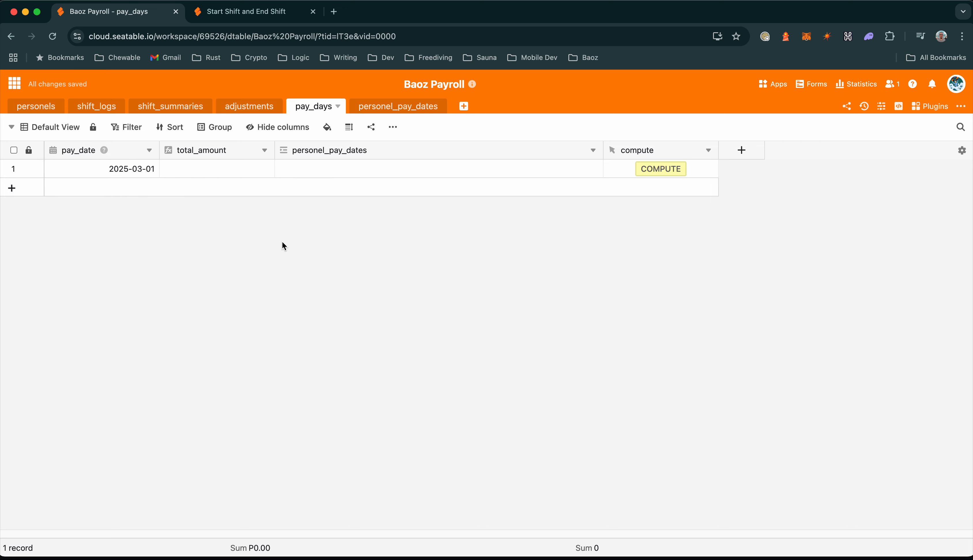
# Step: Compute the 2025-03-01 pay day, dismiss the sync notifications, and open the personel_pay_dates table to review each person's pay
pyautogui.click(652, 172)
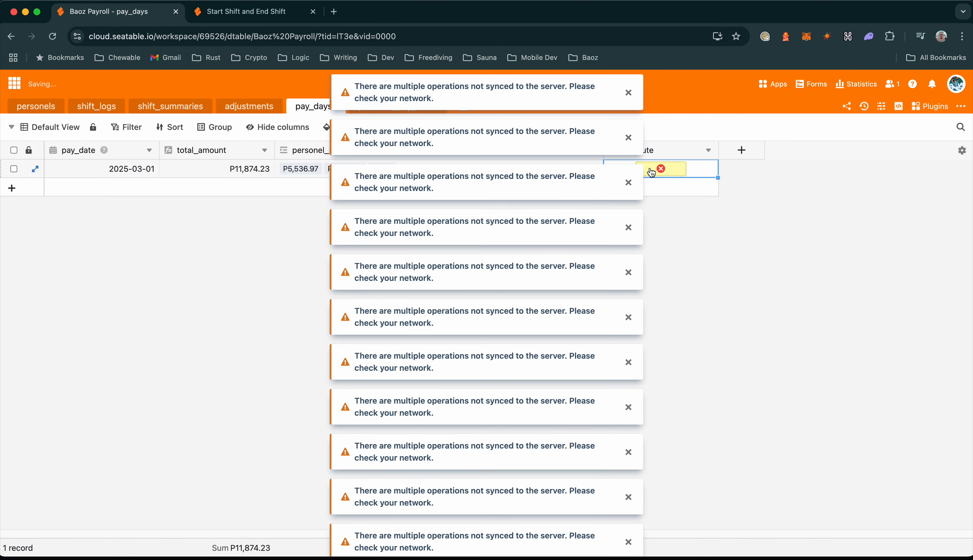
pyautogui.click(630, 93)
pyautogui.click(630, 93)
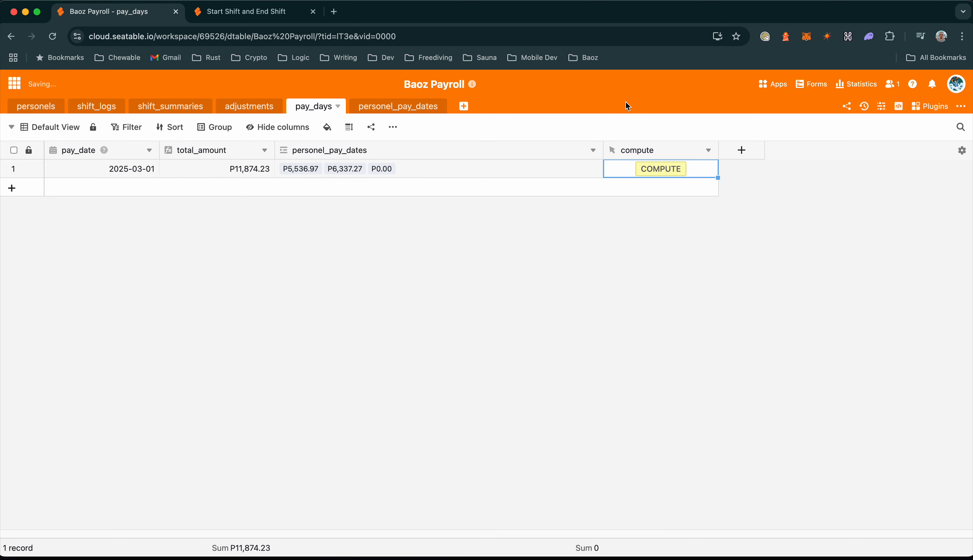
pyautogui.click(421, 334)
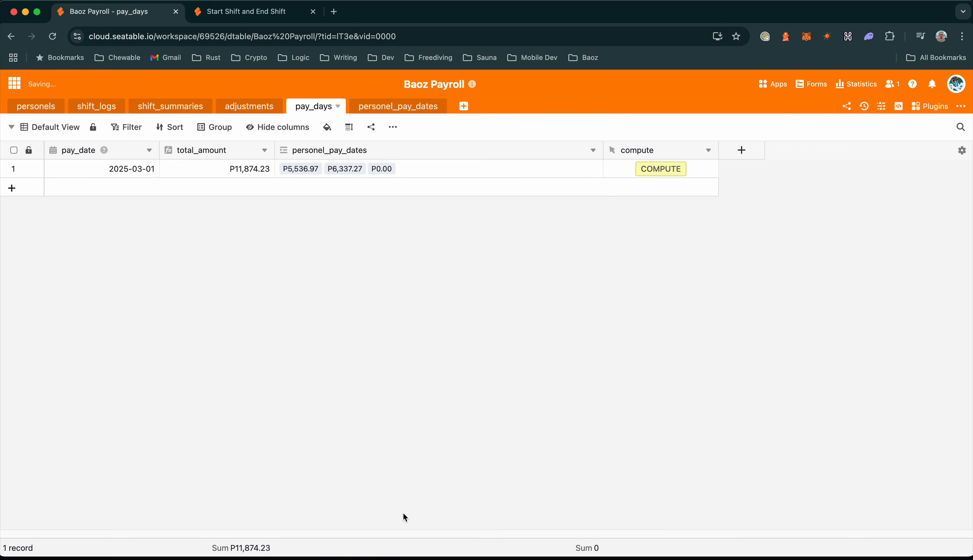
pyautogui.click(370, 110)
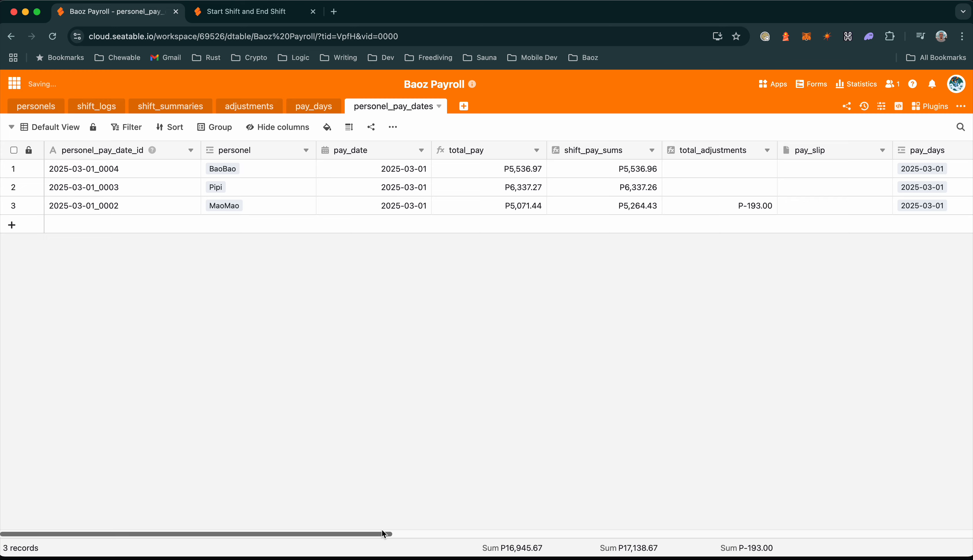
# Step: Check the 2025-03-01 record's linked pay dates in pay_days, then review the adjustments, pay days and shifts columns of personel_pay_dates
pyautogui.hscroll(1, 364, 533)
pyautogui.moveTo(364, 529)
pyautogui.mouseDown()
pyautogui.moveTo(502, 528)
pyautogui.moveTo(373, 530)
pyautogui.mouseUp()
pyautogui.click(318, 104)
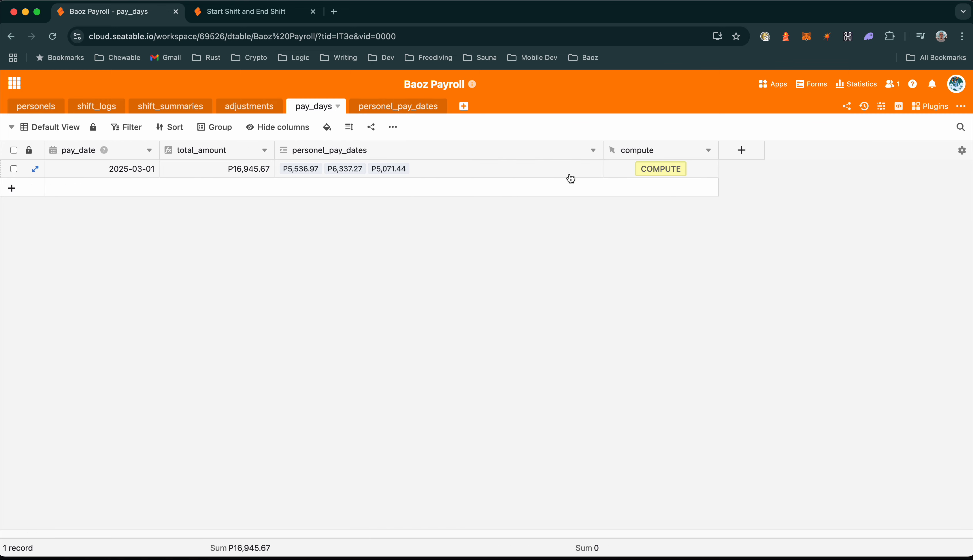
pyautogui.click(390, 106)
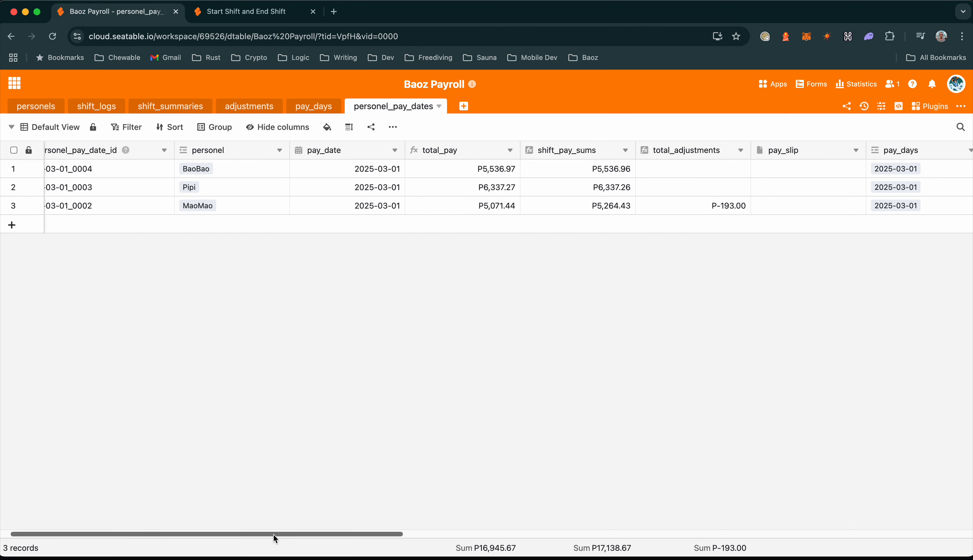
pyautogui.moveTo(273, 534); pyautogui.dragTo(194, 531)
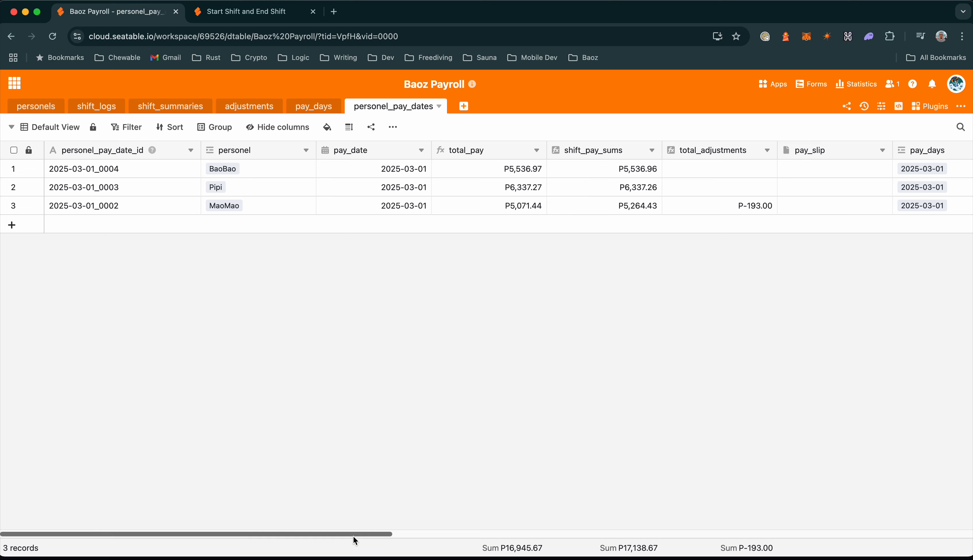
pyautogui.moveTo(333, 532); pyautogui.dragTo(592, 509)
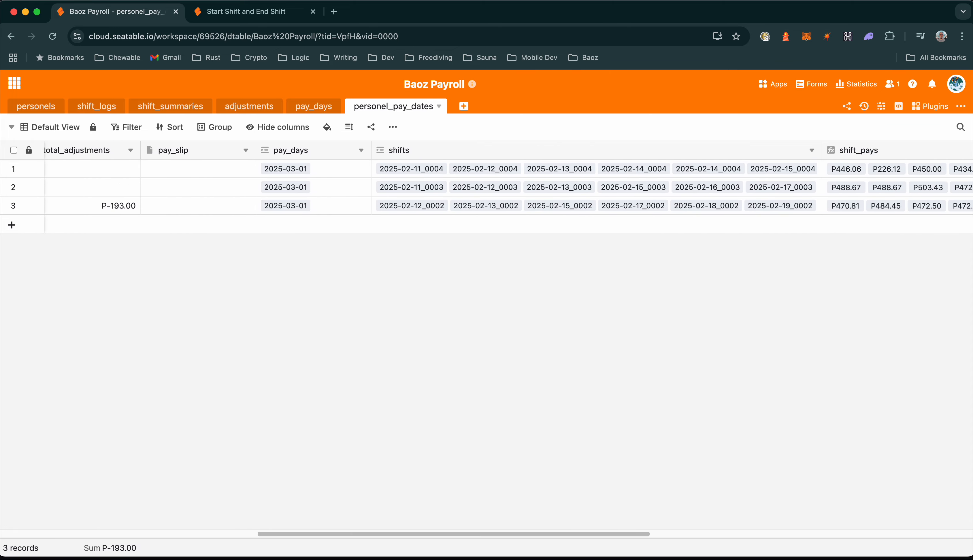
pyautogui.moveTo(493, 536); pyautogui.dragTo(495, 535)
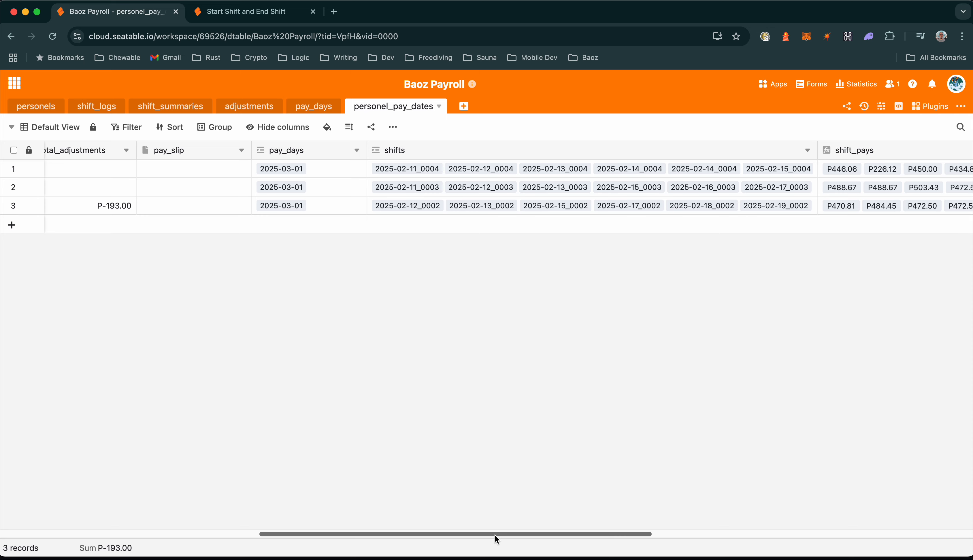
# Step: Generate payslips for all three records in the personel_pay_dates table
pyautogui.moveTo(495, 535); pyautogui.dragTo(722, 498)
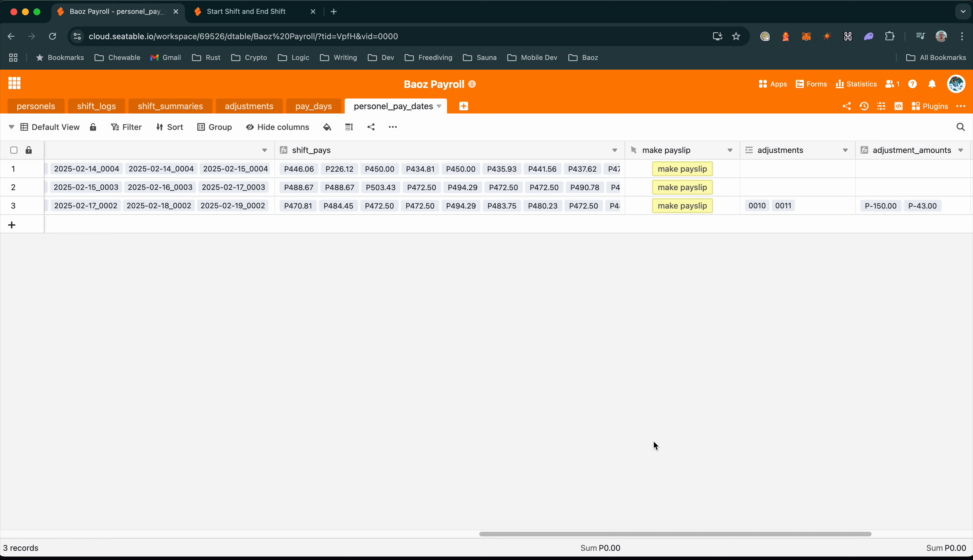
pyautogui.click(670, 170)
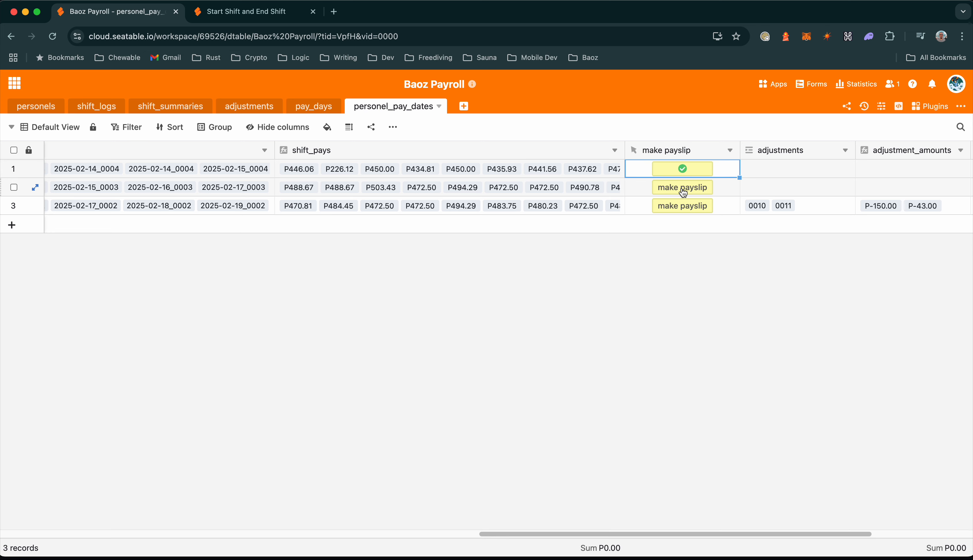
pyautogui.click(683, 191)
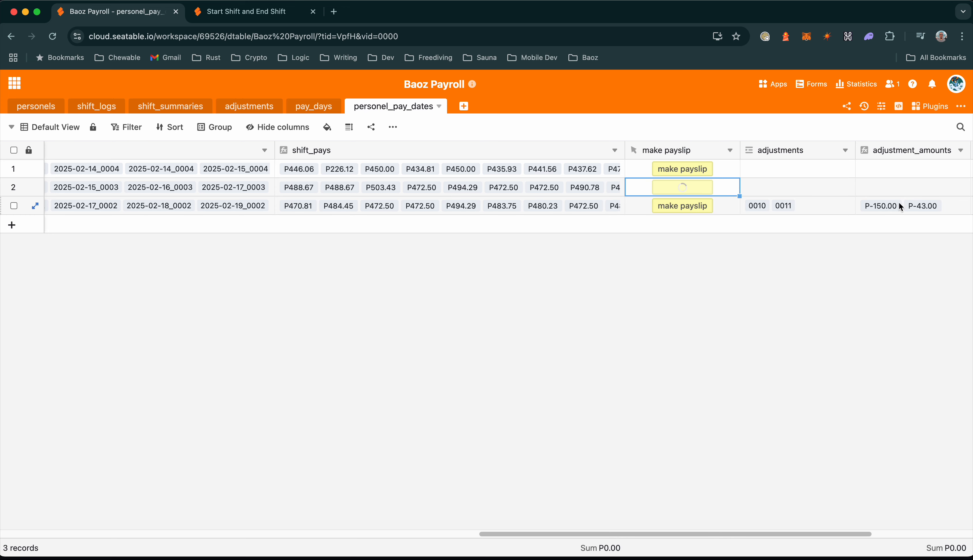
pyautogui.click(677, 212)
# Step: Open the generated payslip 2025-03-01_0002.pdf from the third record and review its shifts, deductions and total receivable
pyautogui.moveTo(688, 533); pyautogui.dragTo(425, 538)
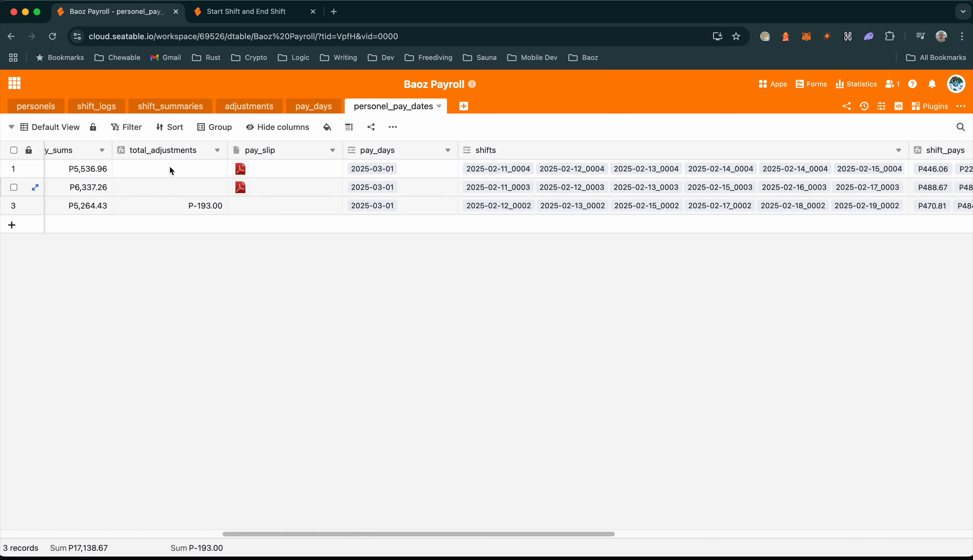
pyautogui.click(243, 176)
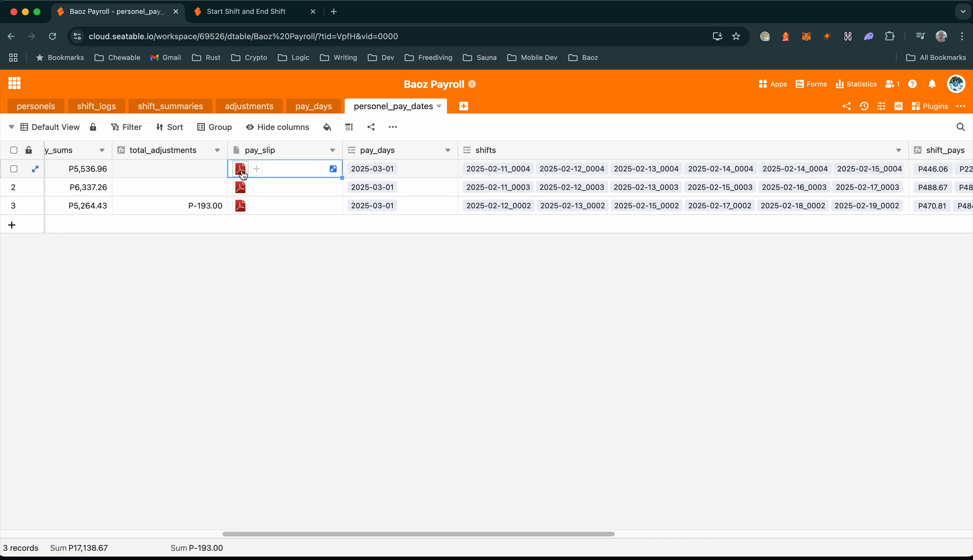
pyautogui.click(242, 208)
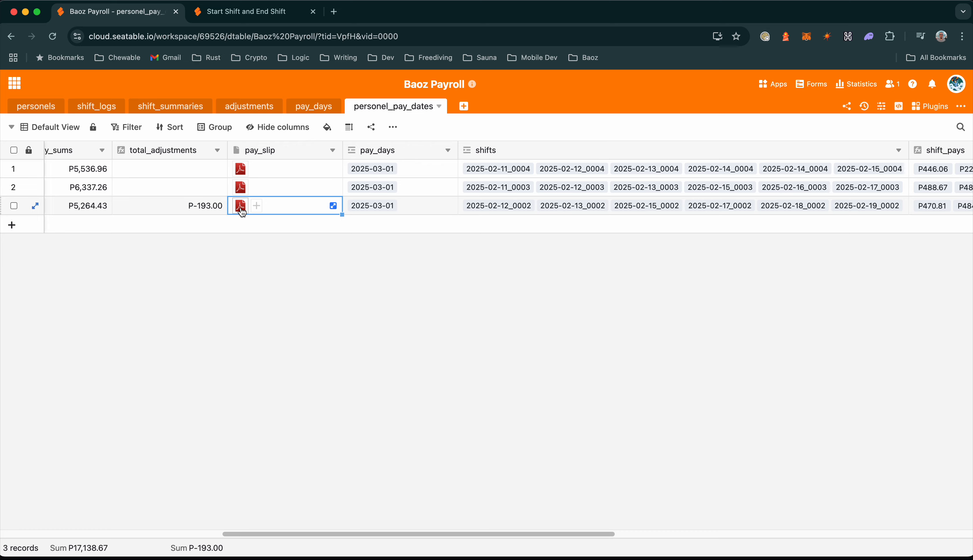
pyautogui.click(243, 212)
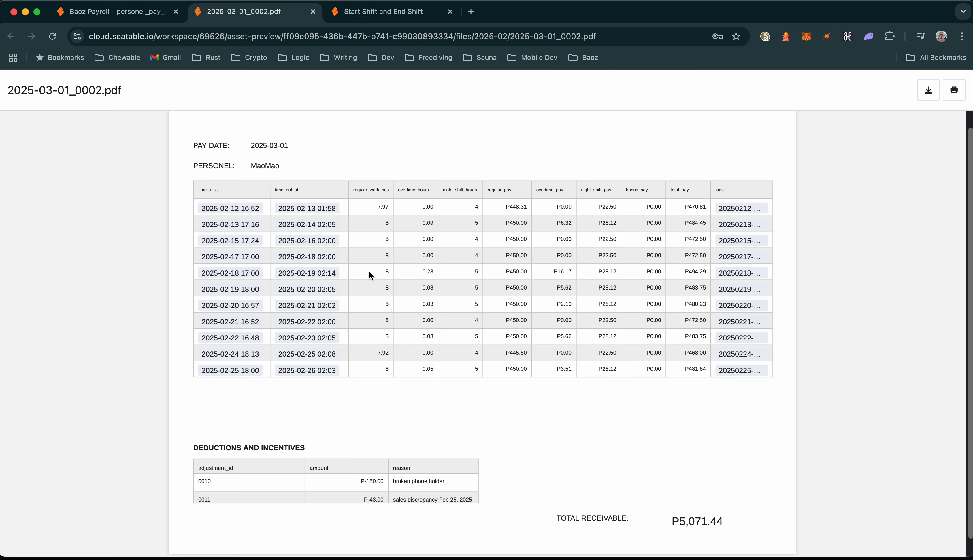
pyautogui.scroll(-1, 394, 448)
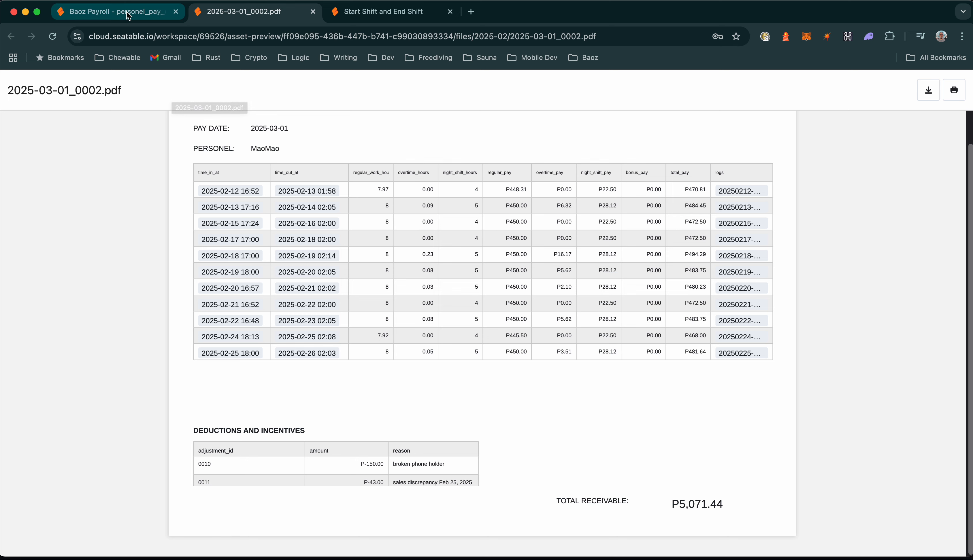
# Step: Return to the payroll base, open the compute-hours-wage script and read through its pay constants, wage calculation and work-hours function
pyautogui.click(143, 14)
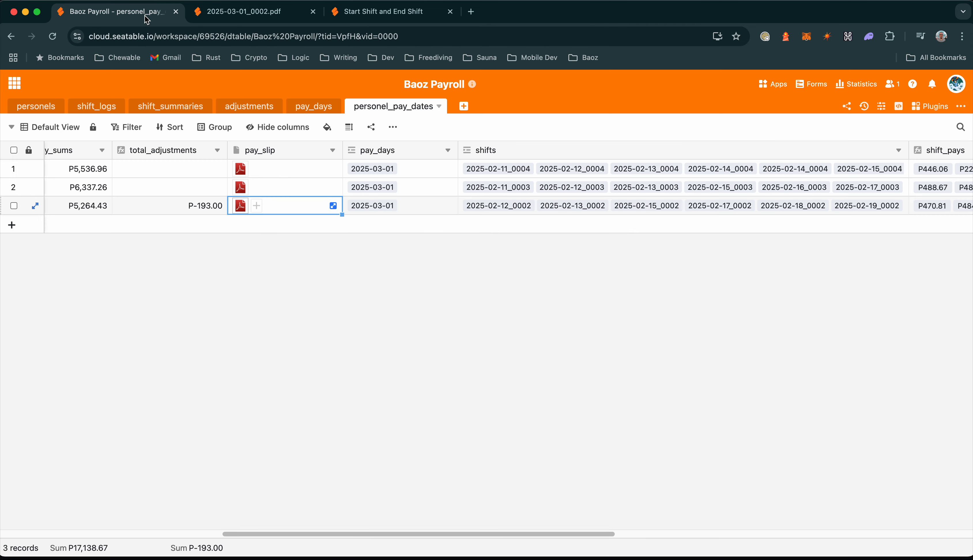
pyautogui.click(898, 107)
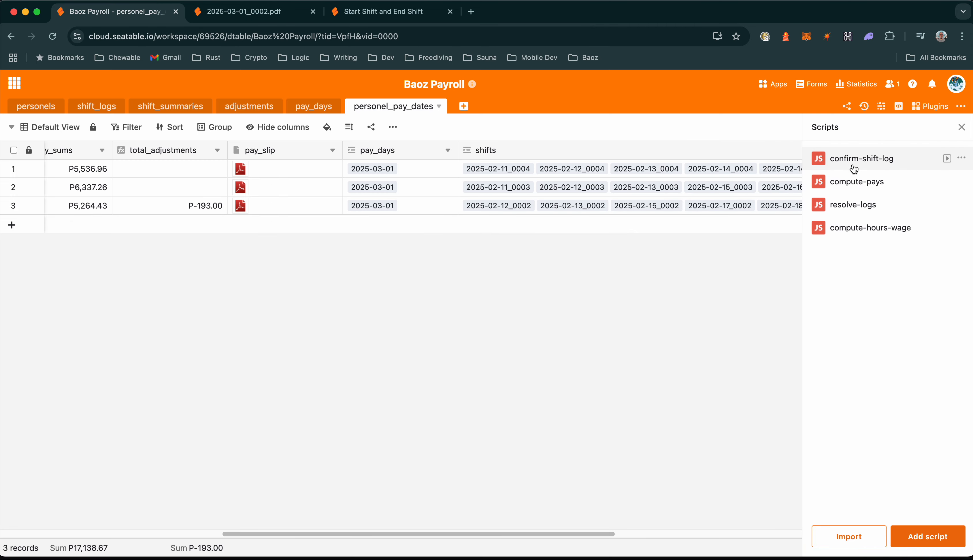
pyautogui.click(854, 229)
pyautogui.scroll(-10, 290, 247)
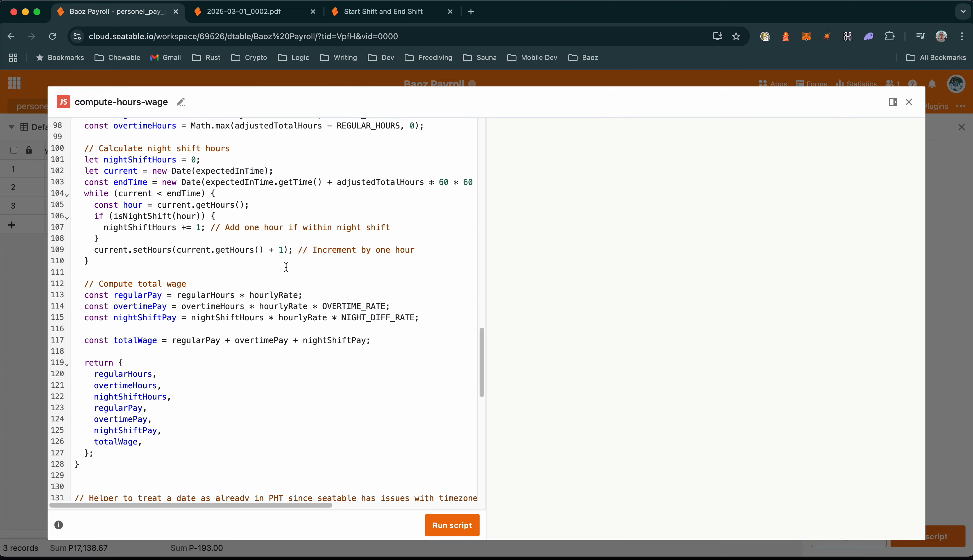
pyautogui.scroll(6, 288, 272)
pyautogui.scroll(8, 288, 273)
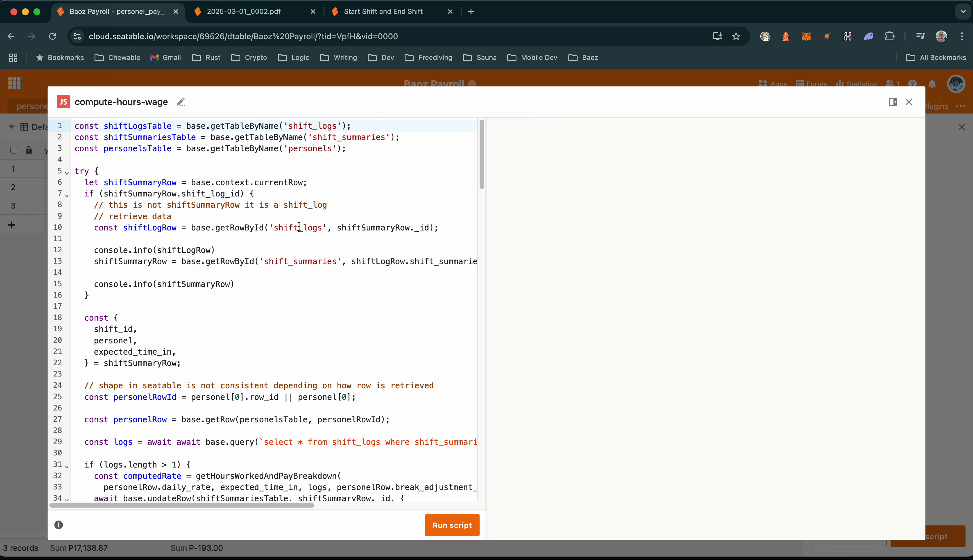
pyautogui.scroll(-8, 298, 224)
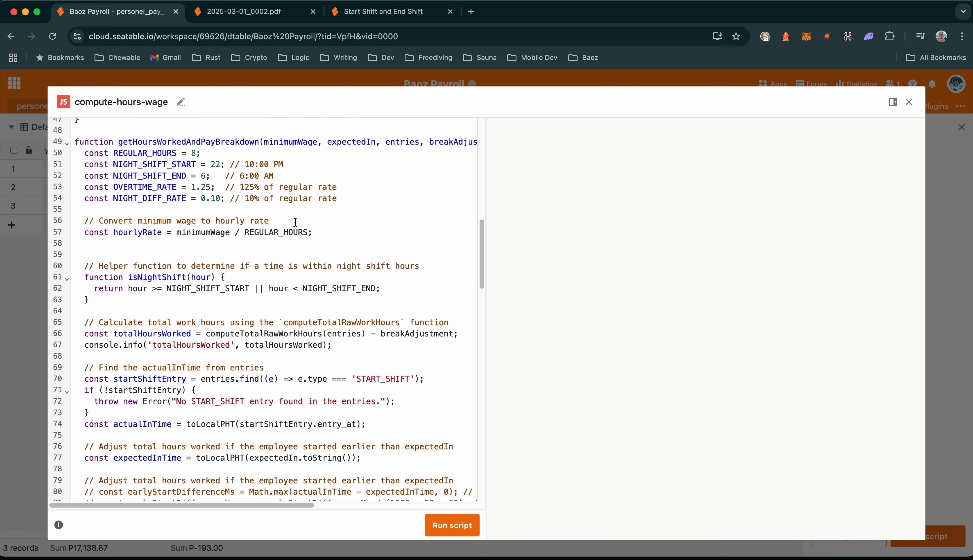
pyautogui.scroll(10, 296, 223)
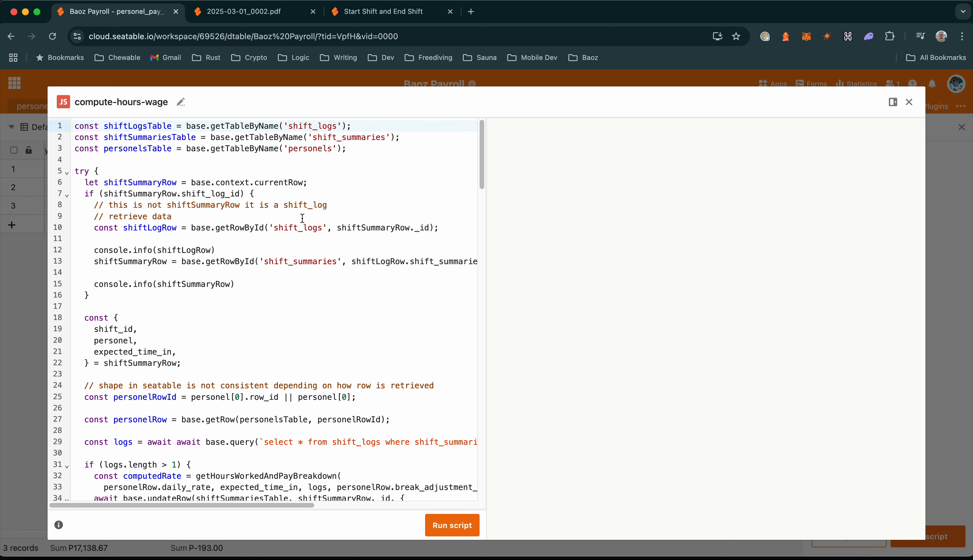
pyautogui.scroll(-20, 303, 218)
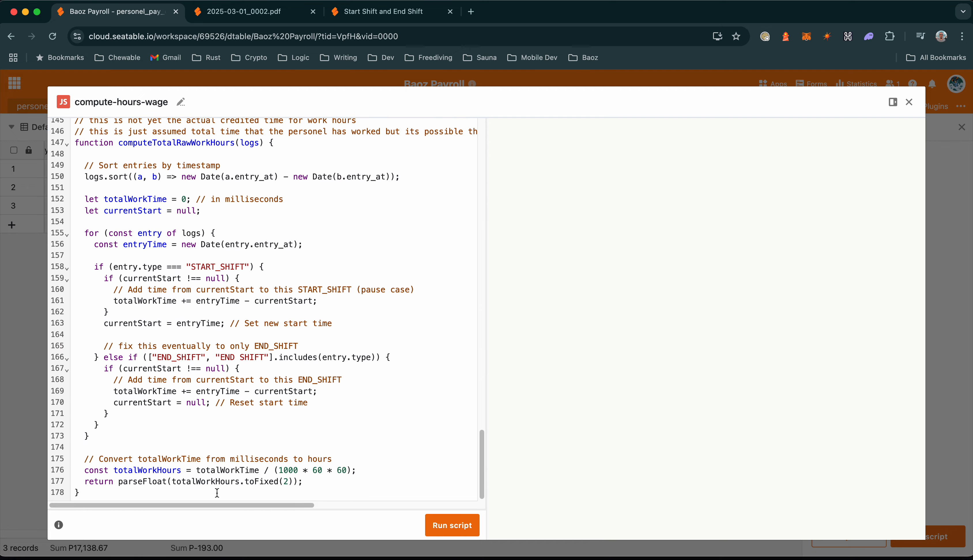
pyautogui.click(217, 495)
pyautogui.scroll(20, 298, 340)
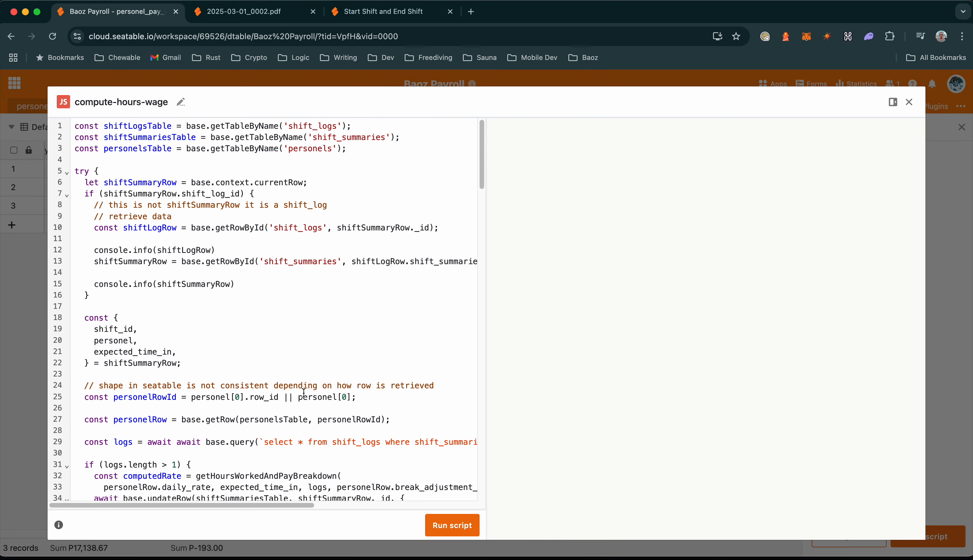
# Step: Fold and unfold the script's try block, review the code that computes pay and updates shift summaries, and close the script
pyautogui.click(110, 181)
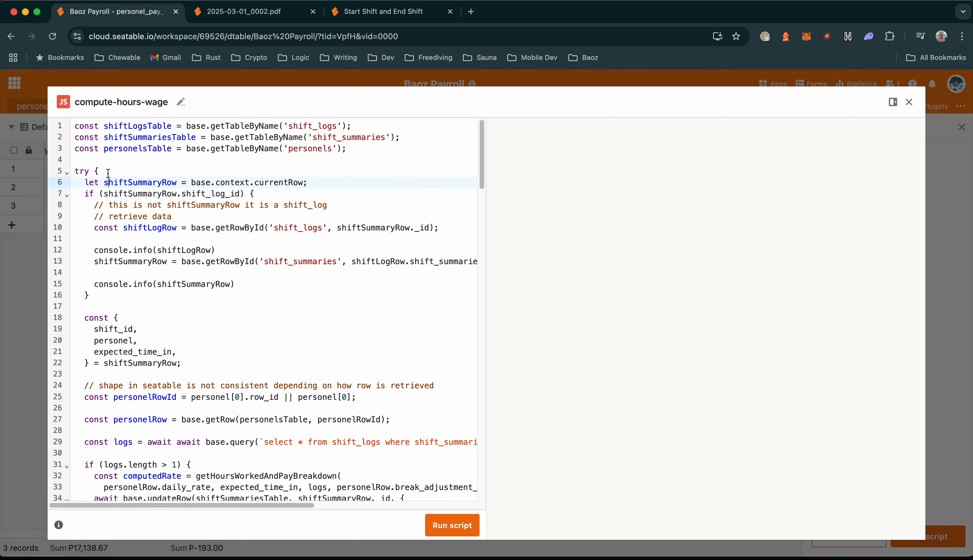
pyautogui.click(108, 174)
pyautogui.click(66, 172)
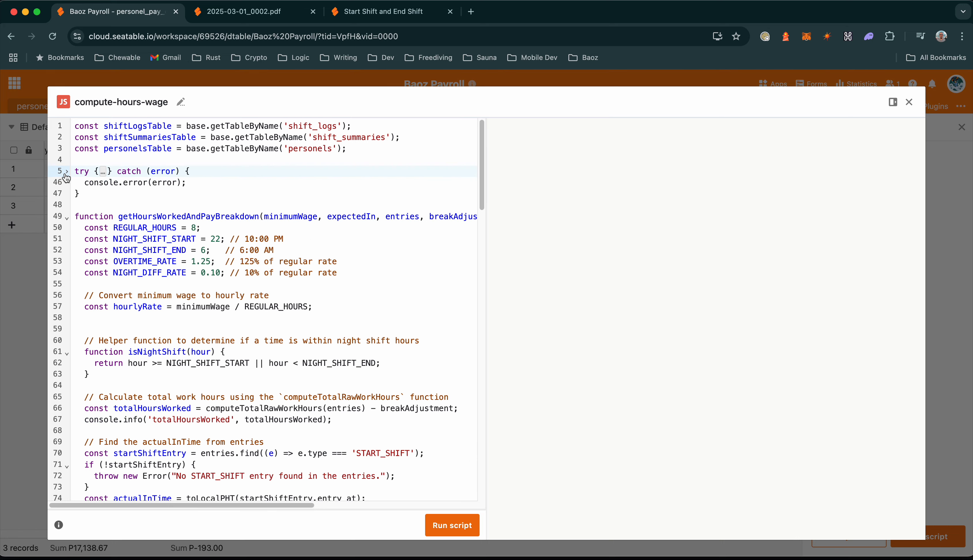
pyautogui.click(66, 172)
pyautogui.scroll(-15, 170, 389)
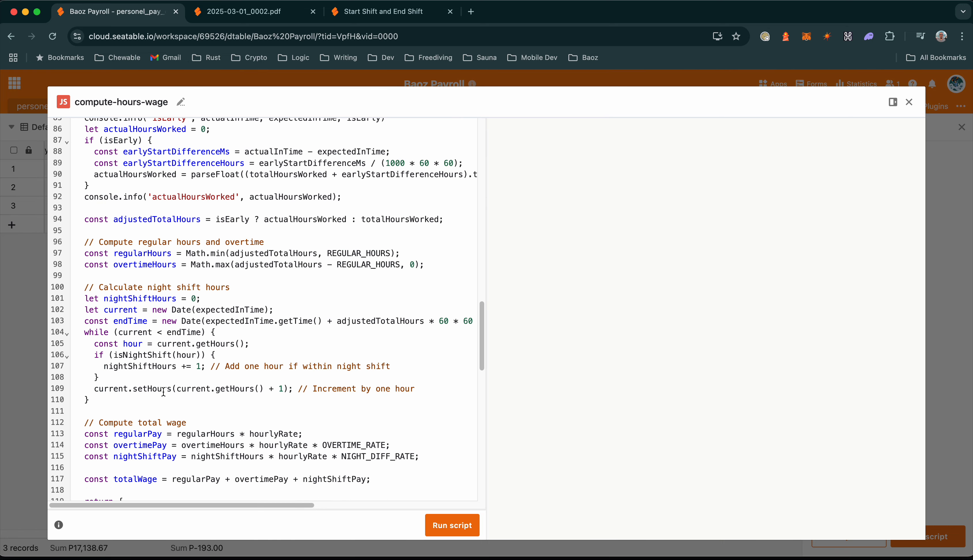
pyautogui.scroll(10, 170, 390)
pyautogui.scroll(5, 171, 390)
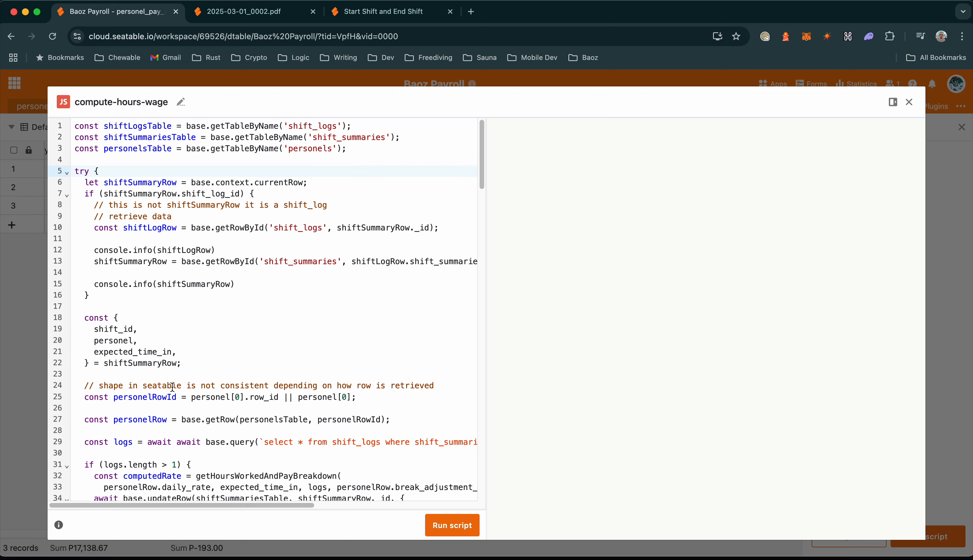
pyautogui.scroll(-20, 173, 387)
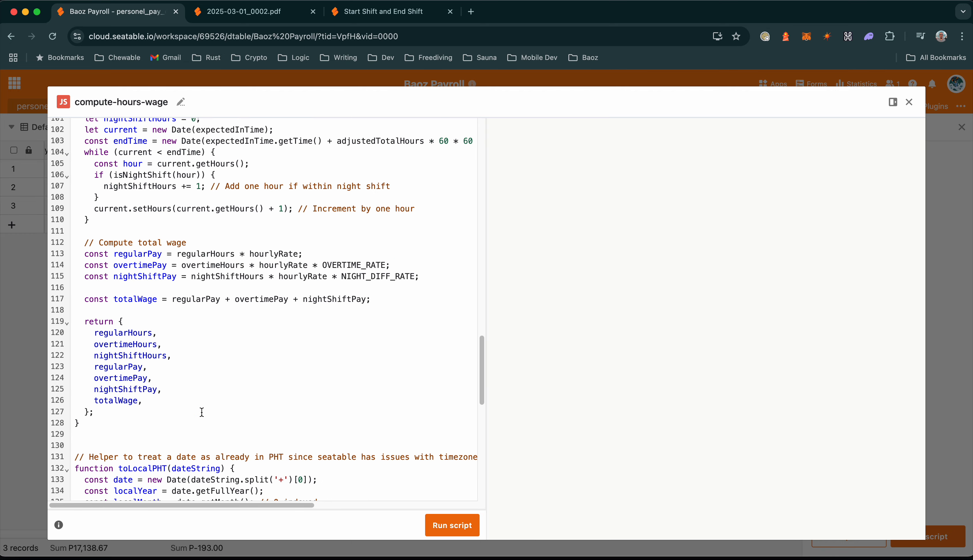
pyautogui.scroll(-3, 407, 339)
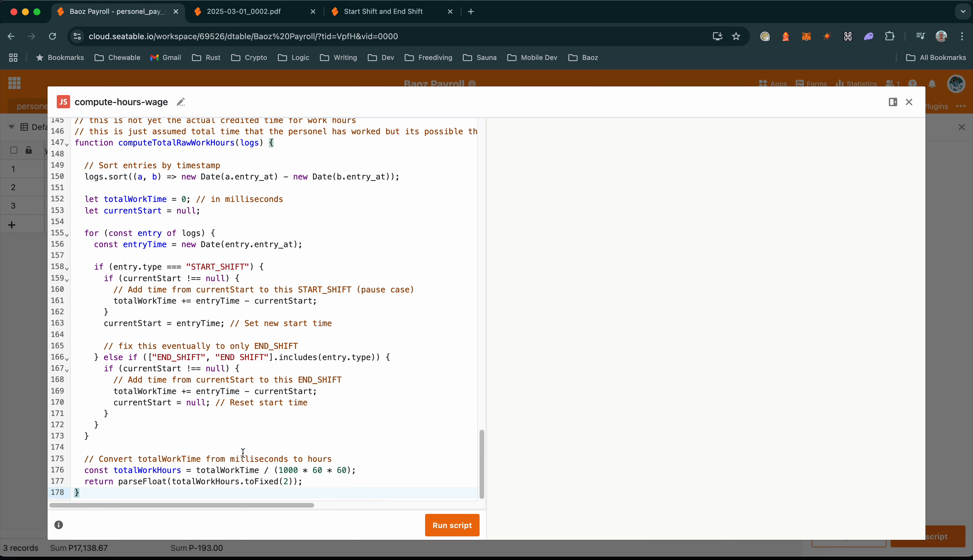
pyautogui.scroll(20, 243, 455)
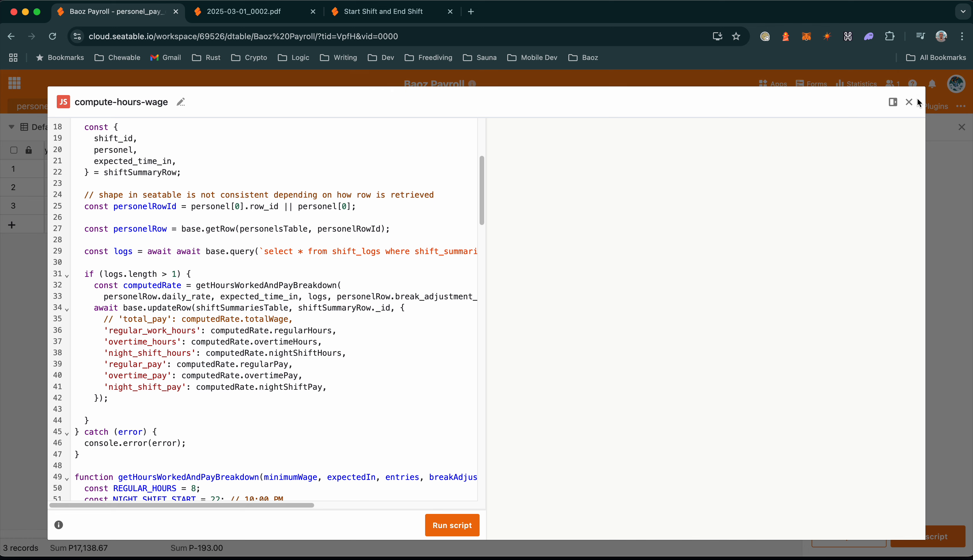
pyautogui.click(910, 101)
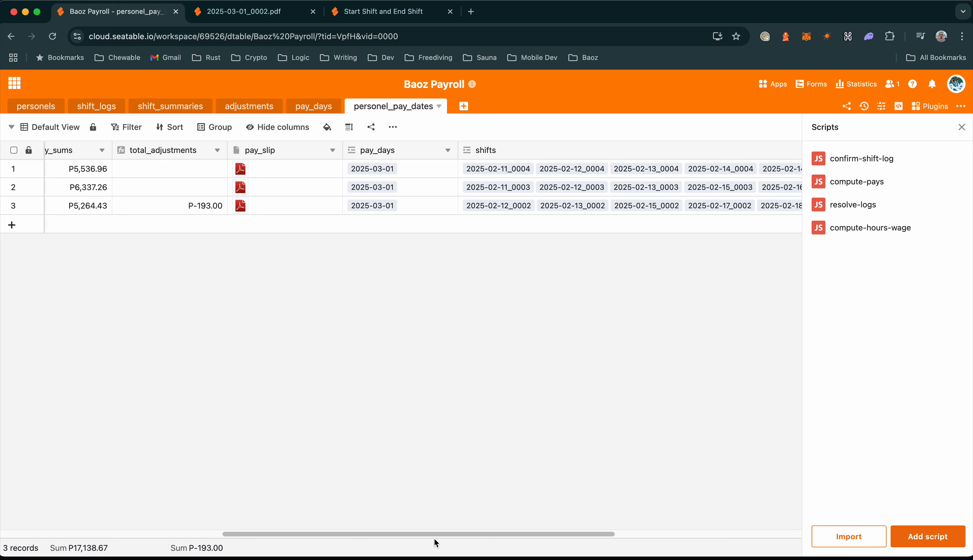
# Step: Review the first columns of personel_pay_dates with each record's pay and payslip, and close the scripts list
pyautogui.moveTo(442, 534); pyautogui.dragTo(65, 501)
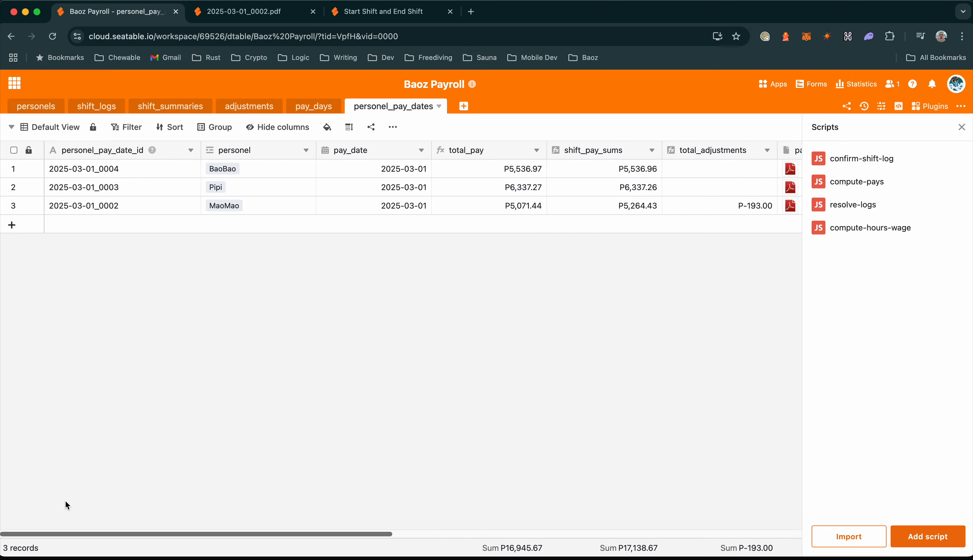
pyautogui.moveTo(185, 515); pyautogui.dragTo(119, 485)
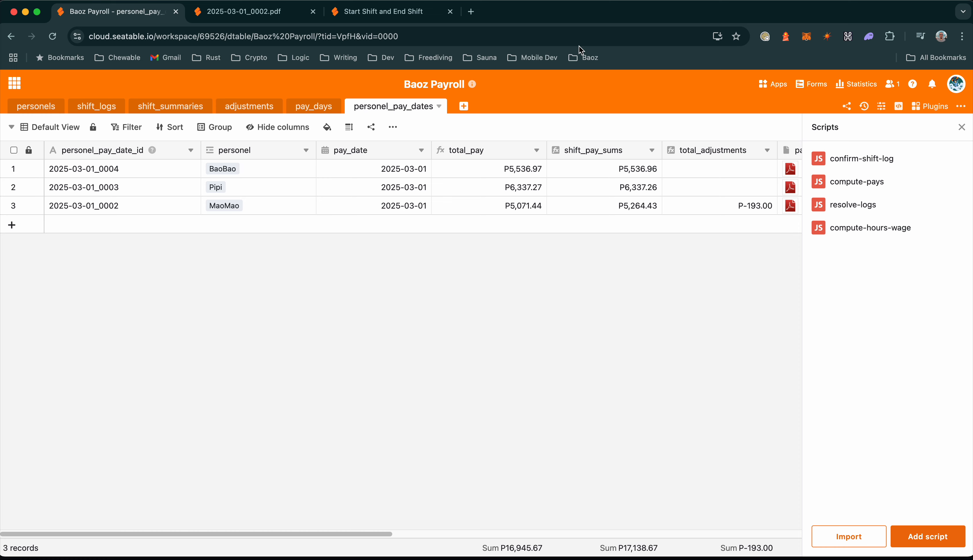
pyautogui.click(962, 128)
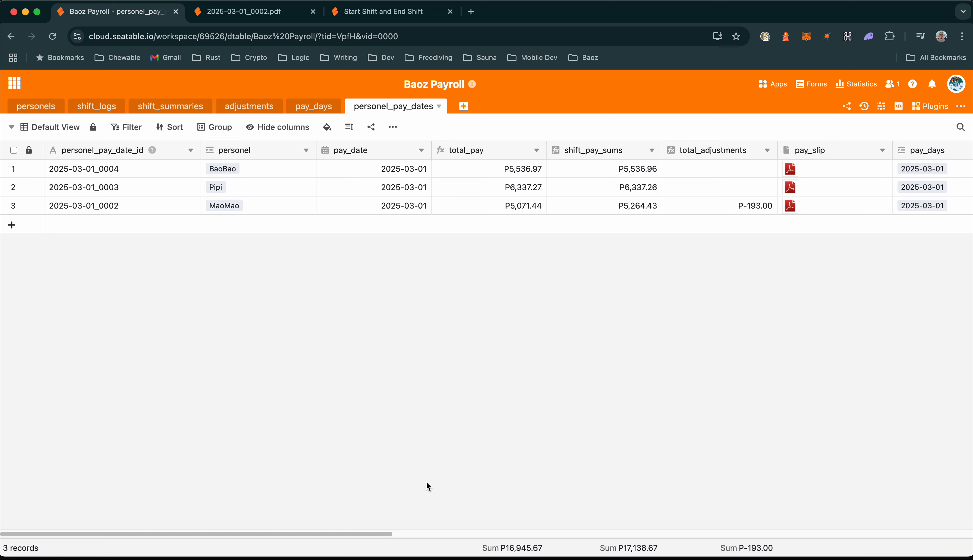